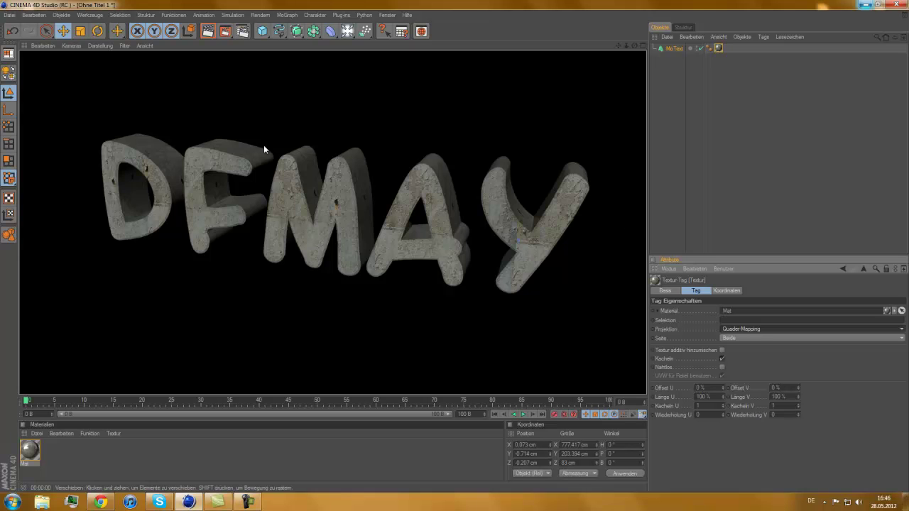
# Render the stone-textured DFMAY text from a frontal view and from a second angle
pyautogui.moveTo(642, 42); pyautogui.dragTo(453, 246)
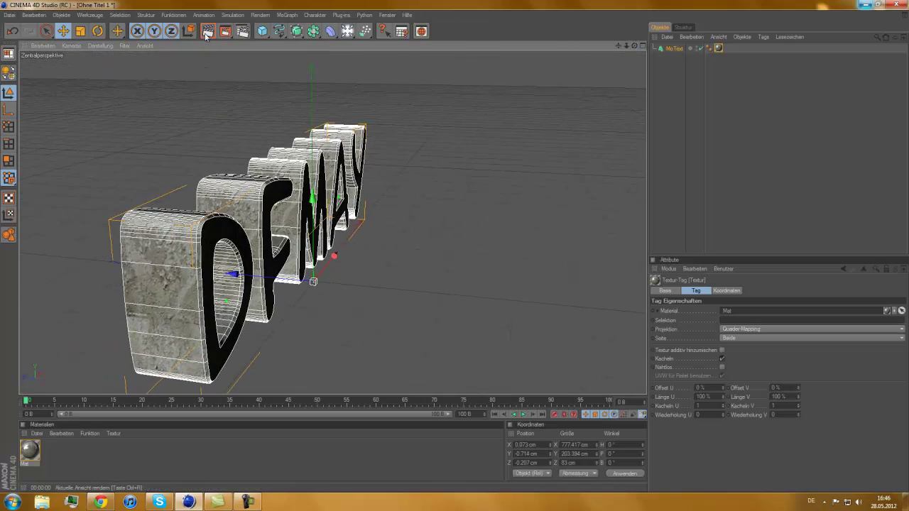
pyautogui.hotkey('ctrl', 'r')
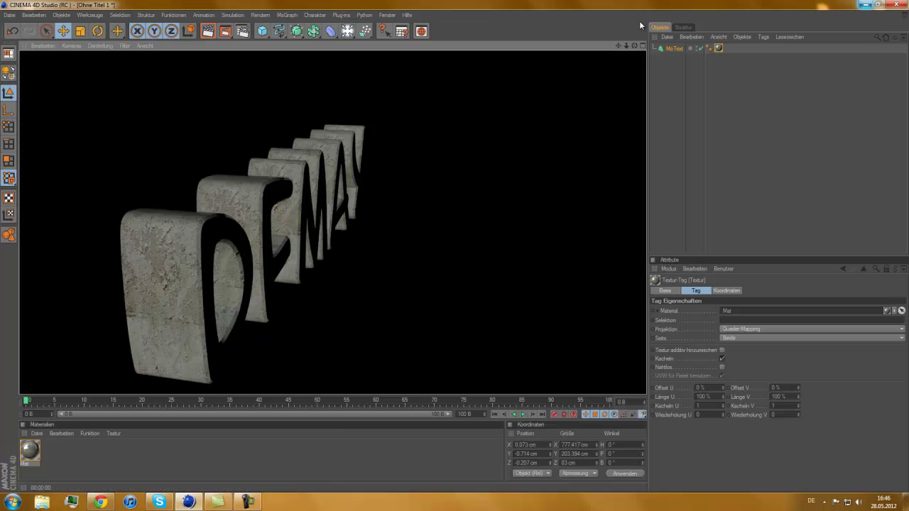
pyautogui.moveTo(636, 47); pyautogui.dragTo(460, 246)
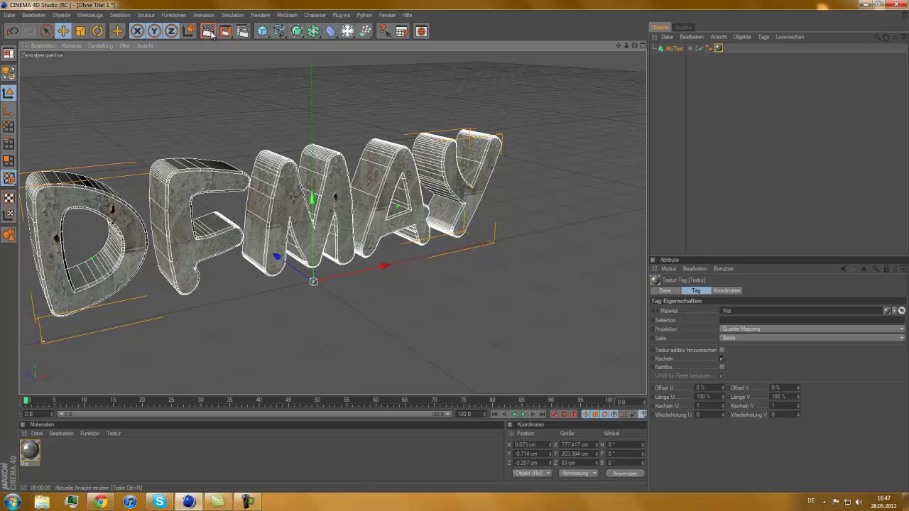
pyautogui.click(208, 31)
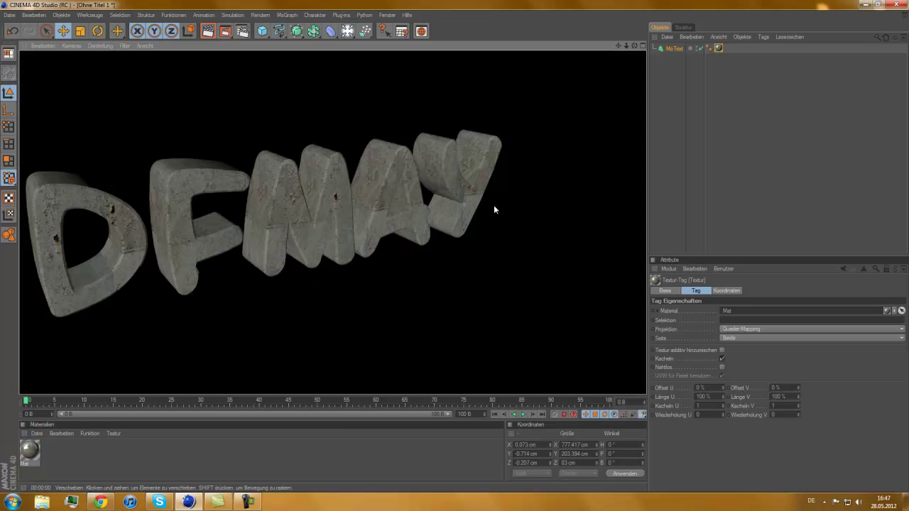
pyautogui.click(493, 204)
# Orbit to a third angle, reselect the DFMAY text and render it again
pyautogui.keyDown('alt'); pyautogui.moveTo(457, 250); pyautogui.dragTo(448, 212); pyautogui.keyUp('alt')
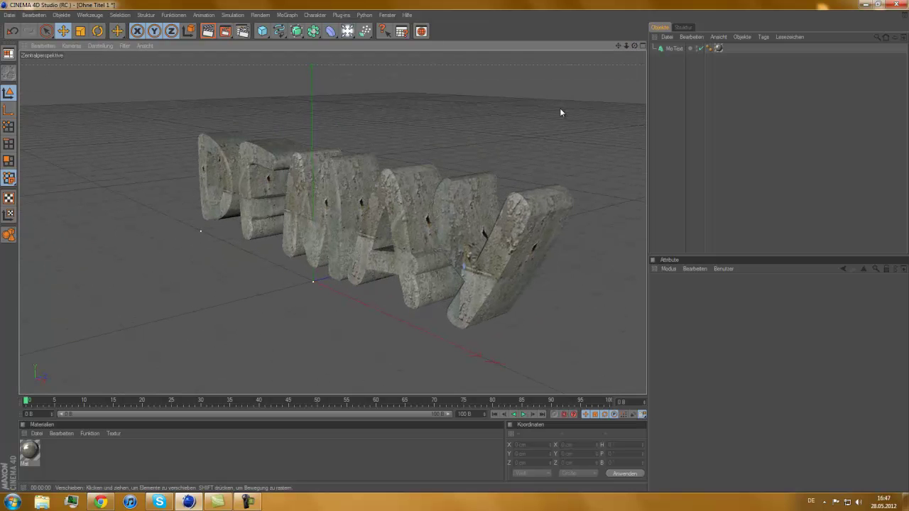
pyautogui.click(448, 212)
pyautogui.click(520, 135)
pyautogui.click(499, 274)
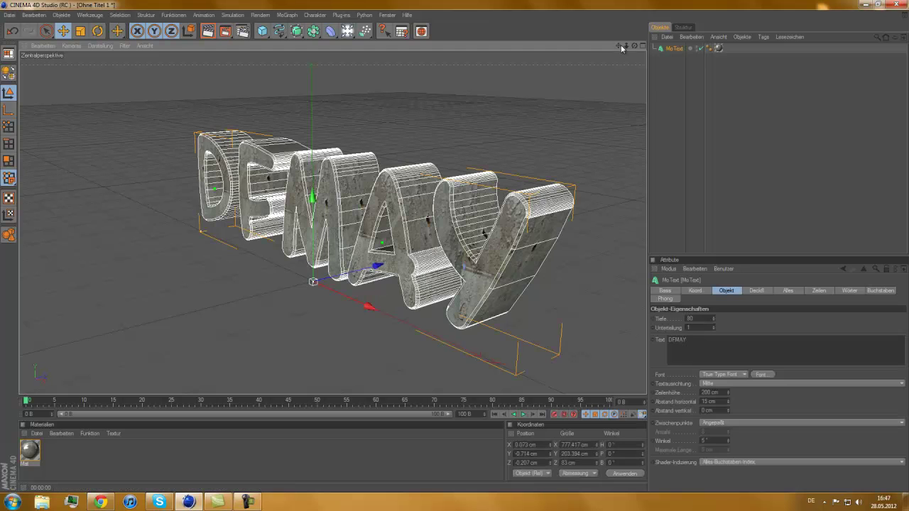
pyautogui.click(208, 31)
pyautogui.click(597, 186)
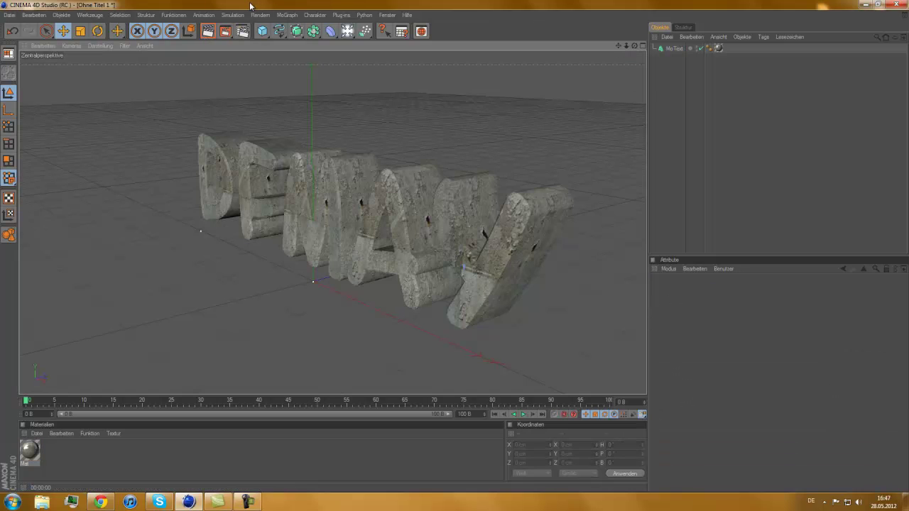
# Start a new scene and add a MoText object reading 'Tutorial'
pyautogui.click(10, 15)
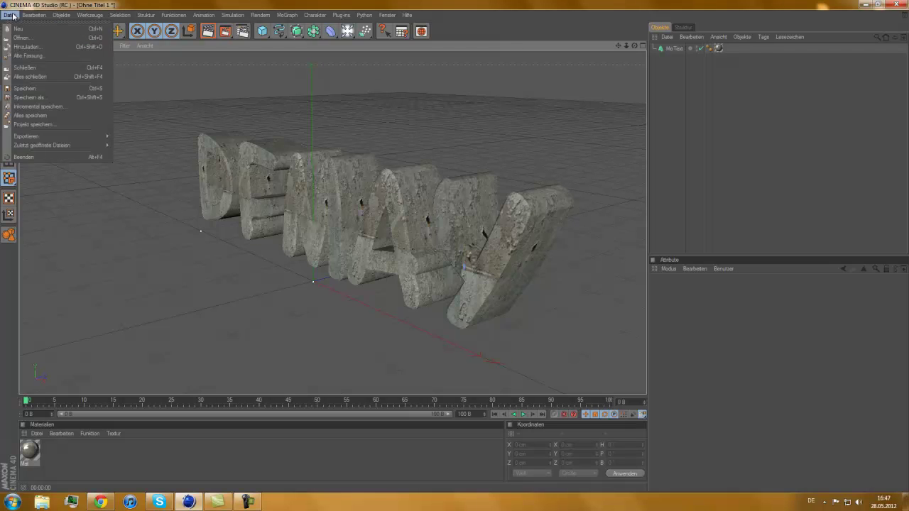
pyautogui.click(22, 24)
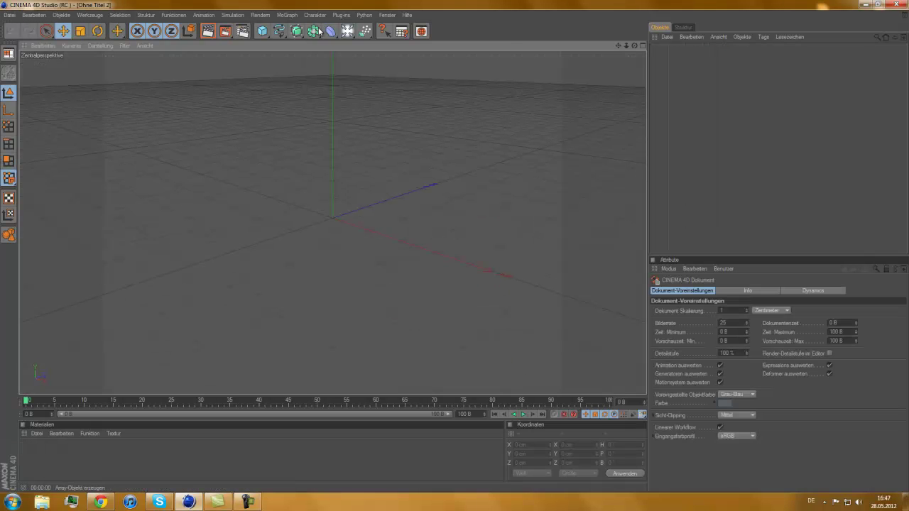
pyautogui.click(287, 15)
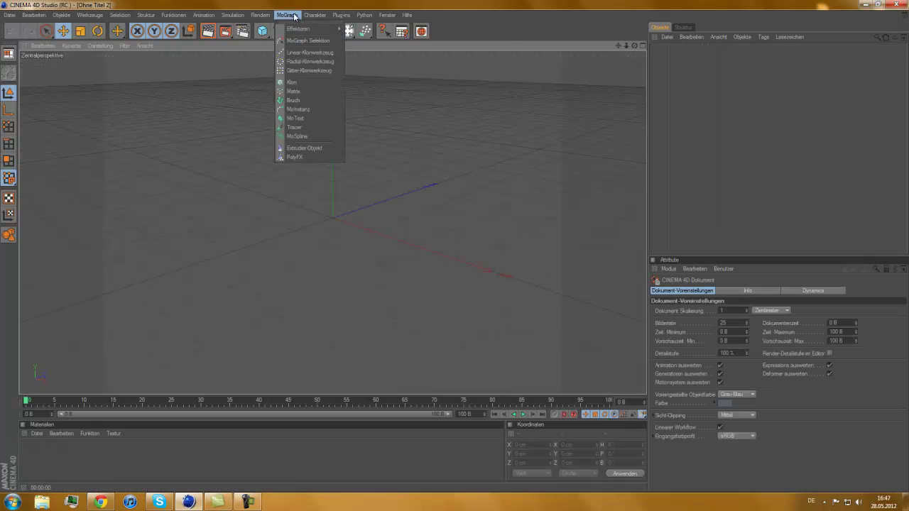
pyautogui.click(296, 118)
pyautogui.click(725, 339)
pyautogui.write('Tutorial')
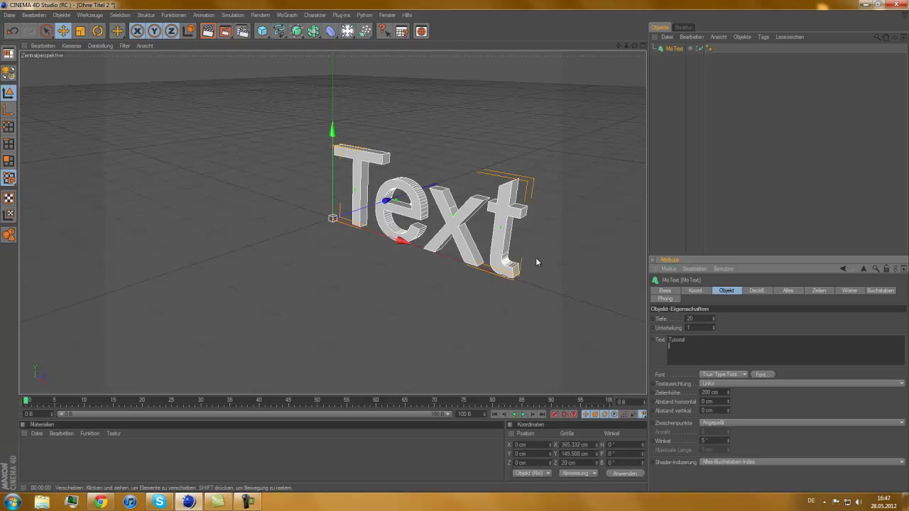
# Set the MoText font to BatFont and reselect the text object
pyautogui.click(761, 375)
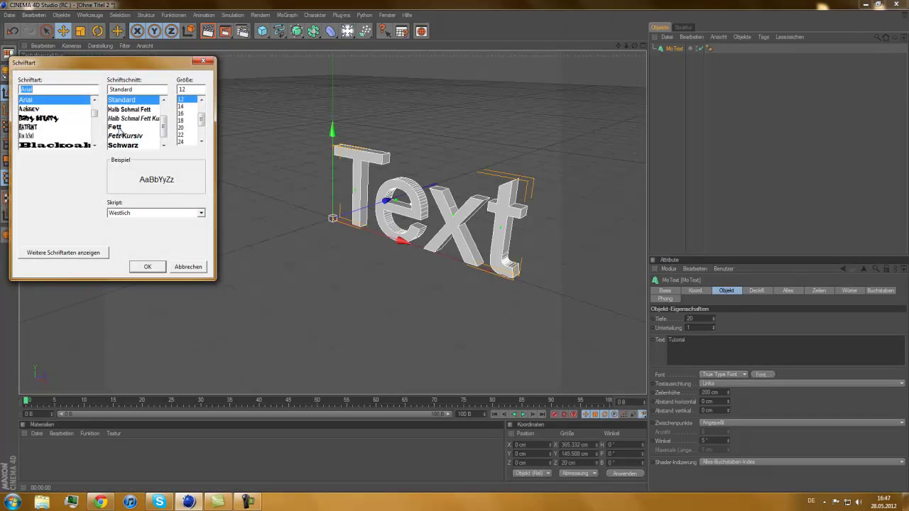
pyautogui.scroll(-3, 64, 128)
pyautogui.click(34, 100)
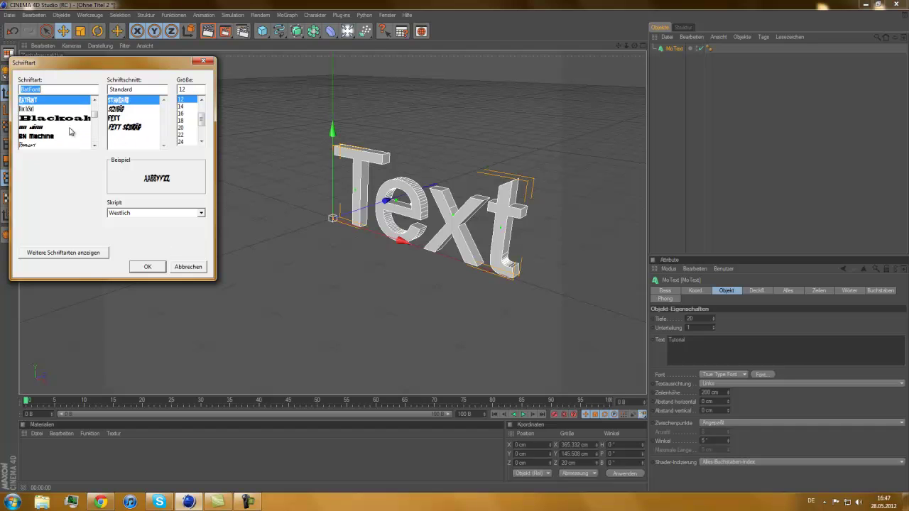
pyautogui.click(147, 267)
pyautogui.click(509, 271)
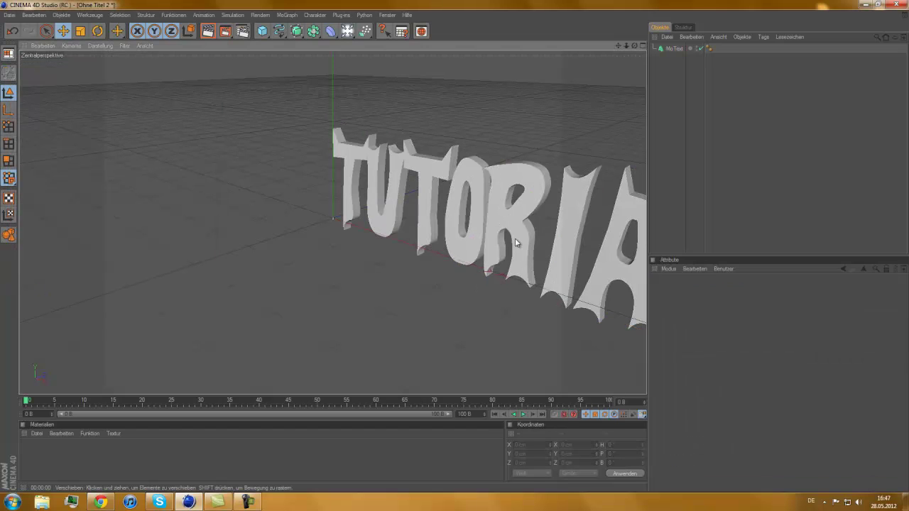
pyautogui.click(515, 241)
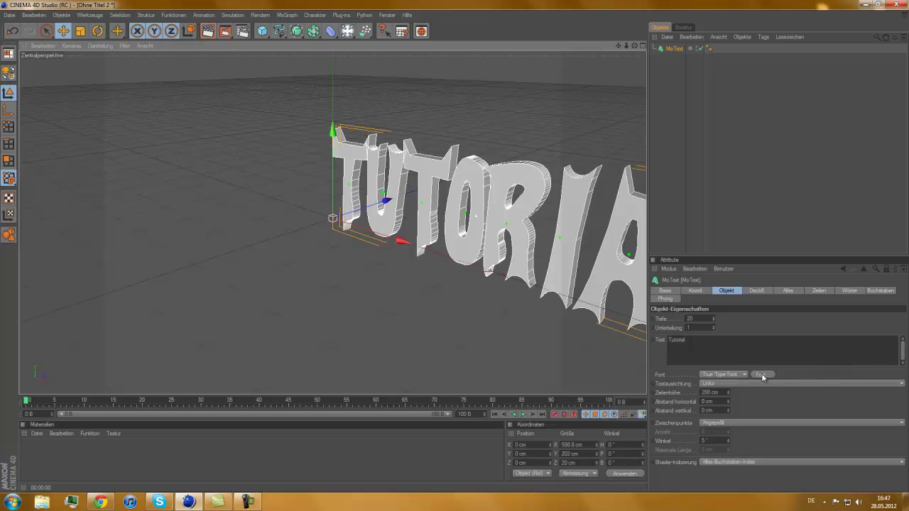
# Centre the text alignment (Mitte) and set the extrusion depth to 80 cm
pyautogui.click(725, 384)
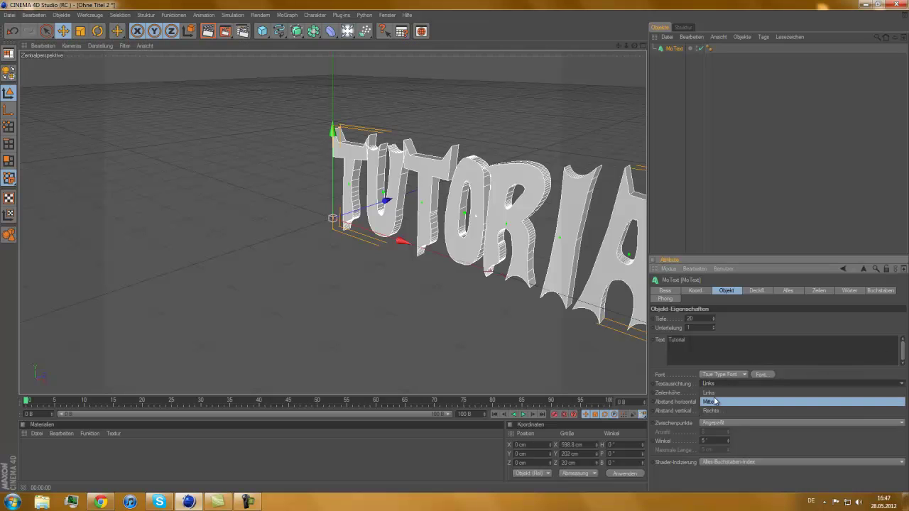
pyautogui.click(720, 393)
pyautogui.keyDown('alt'); pyautogui.moveTo(609, 277); pyautogui.dragTo(447, 253); pyautogui.keyUp('alt')
pyautogui.doubleClick(705, 318)
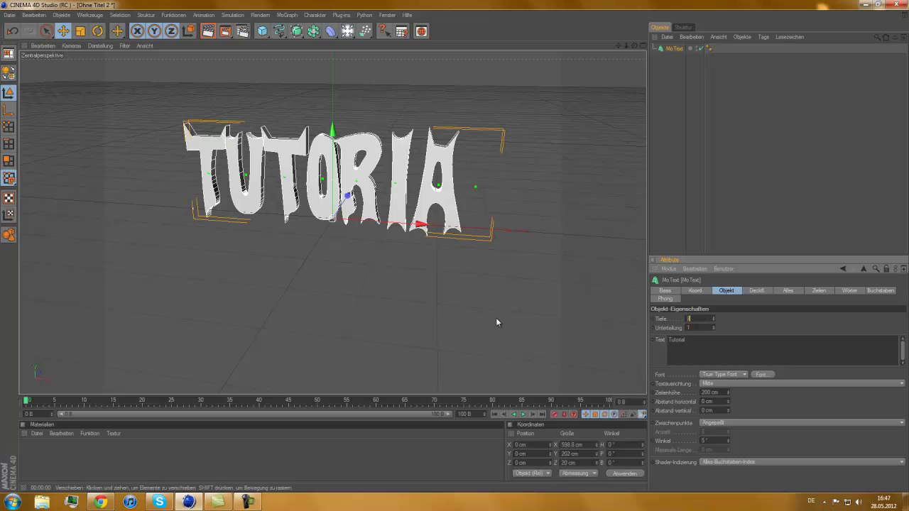
pyautogui.write('0')
pyautogui.press('Return')
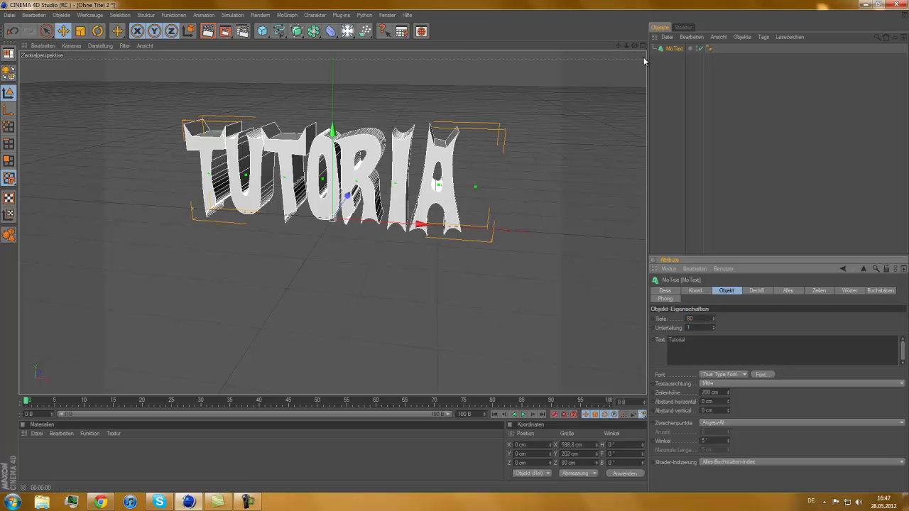
# Give the start caps rounding (Deckflächen und Rundung) with a 2 cm radius
pyautogui.click(757, 291)
pyautogui.click(763, 319)
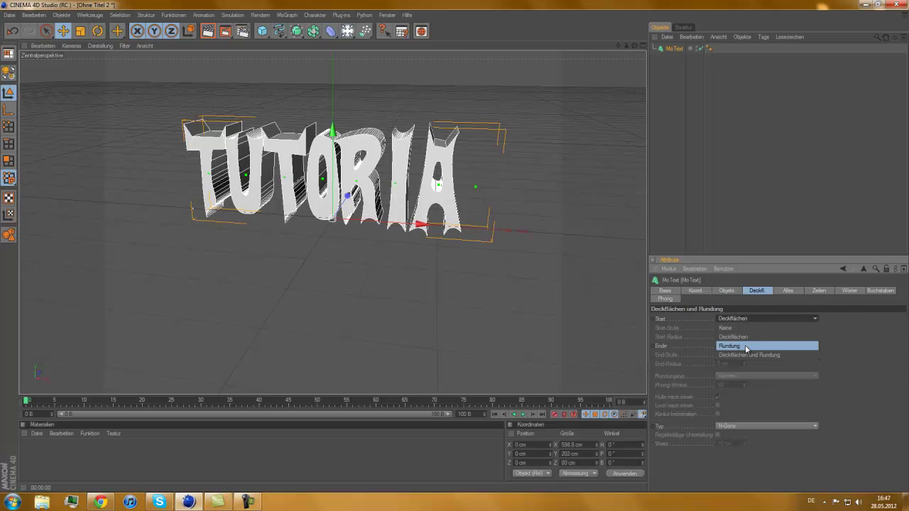
pyautogui.click(744, 353)
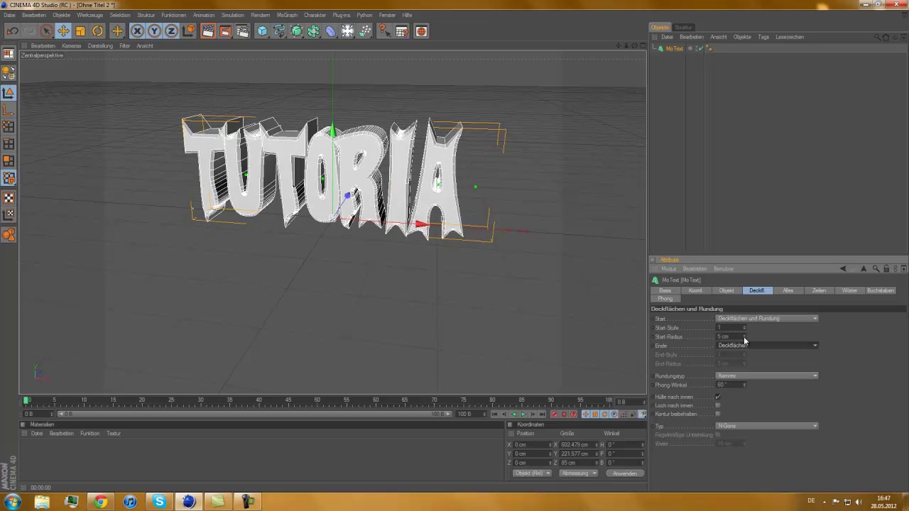
pyautogui.click(745, 336)
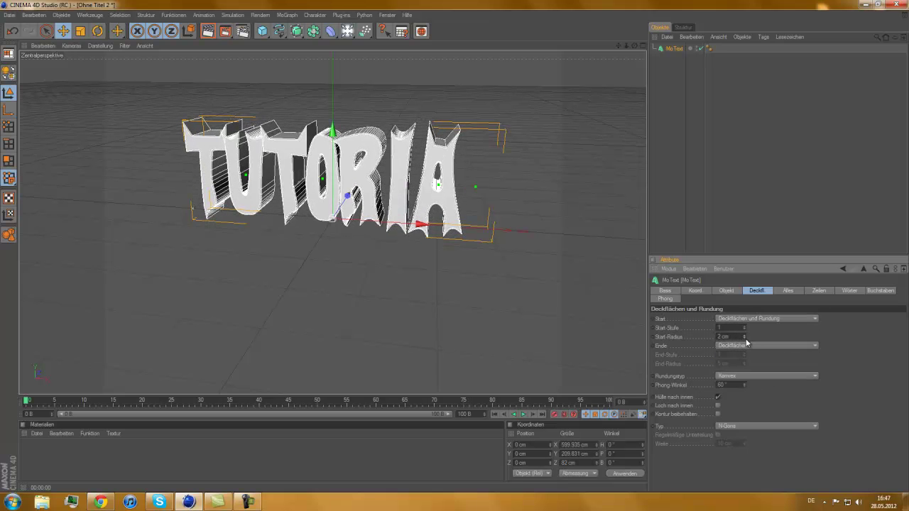
# Deselect the text and reframe the view so it sits larger near the centre
pyautogui.click(582, 105)
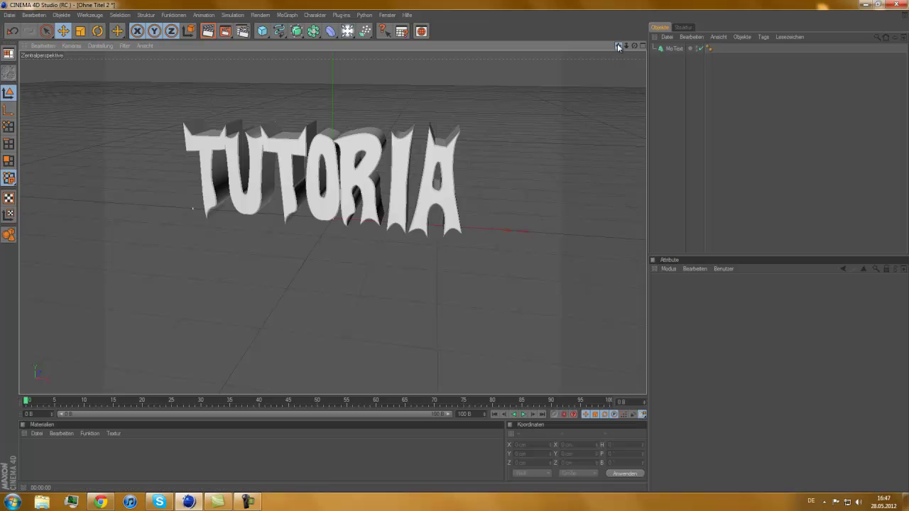
pyautogui.moveTo(634, 45)
pyautogui.mouseDown()
pyautogui.moveTo(462, 249)
pyautogui.moveTo(453, 244)
pyautogui.mouseUp()
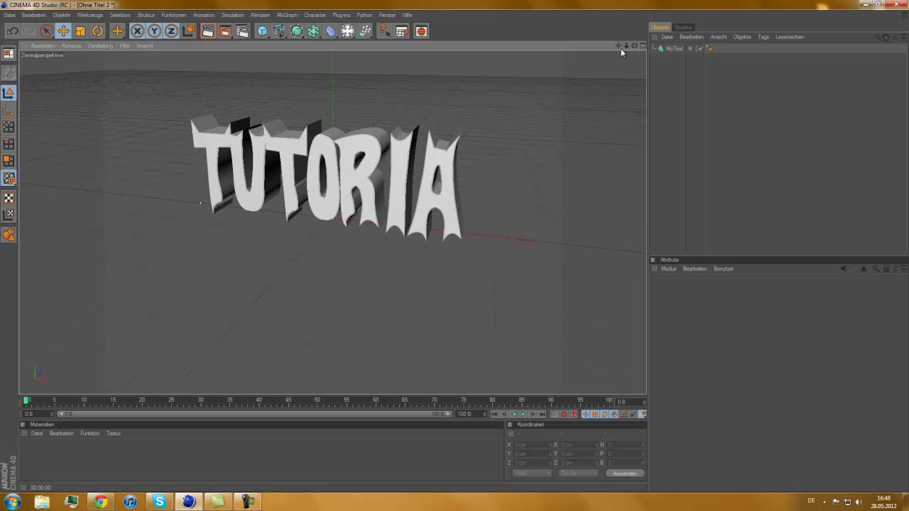
pyautogui.moveTo(618, 46); pyautogui.dragTo(456, 249)
pyautogui.moveTo(621, 46); pyautogui.dragTo(579, 104)
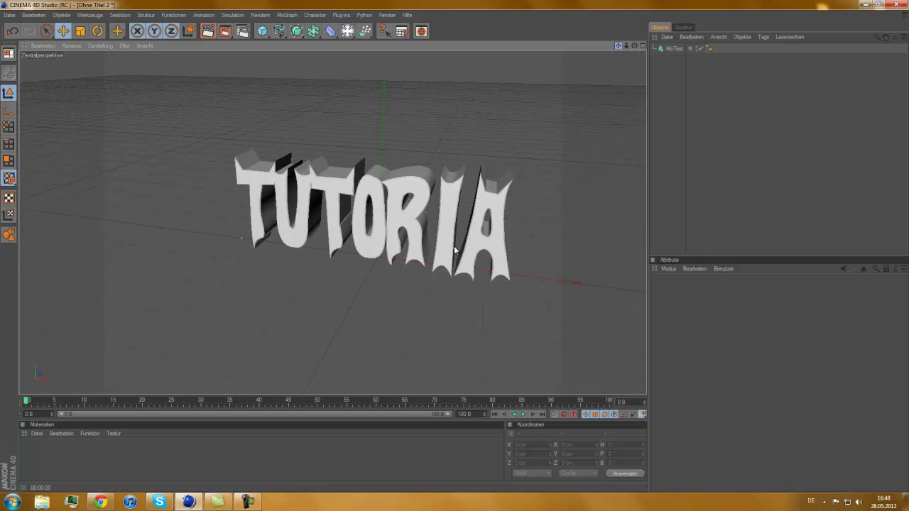
# Set render output width 1280 and height 700 pixels, then browse for the save path
pyautogui.click(243, 32)
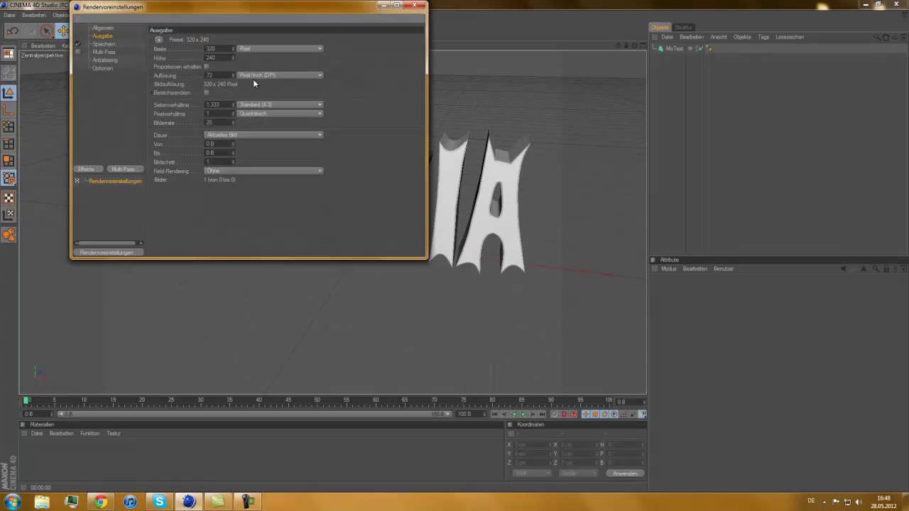
pyautogui.doubleClick(224, 50)
pyautogui.write('0')
pyautogui.press('Return')
pyautogui.press('Tab')
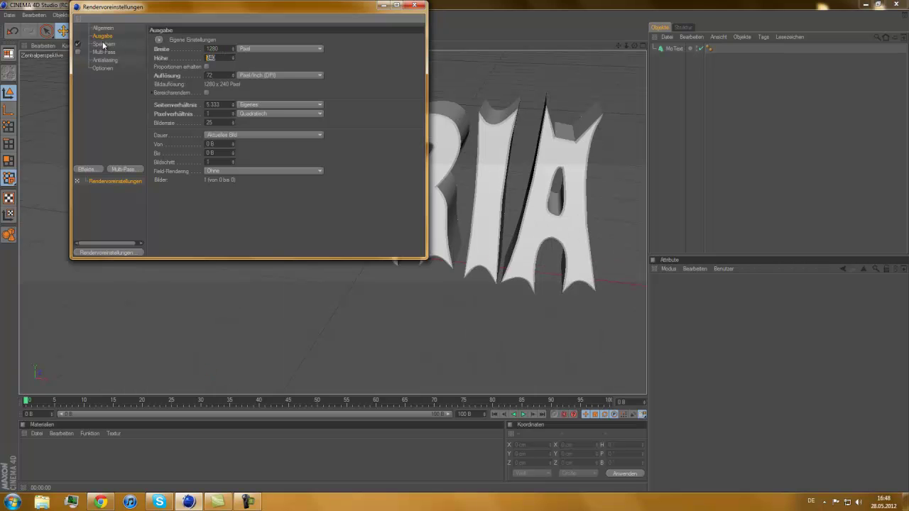
pyautogui.write('700')
pyautogui.press('Return')
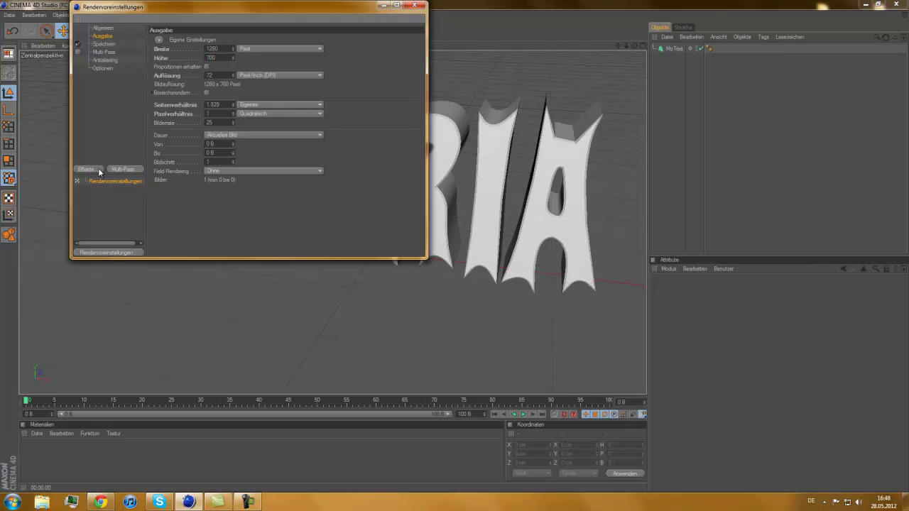
pyautogui.click(109, 44)
pyautogui.click(410, 58)
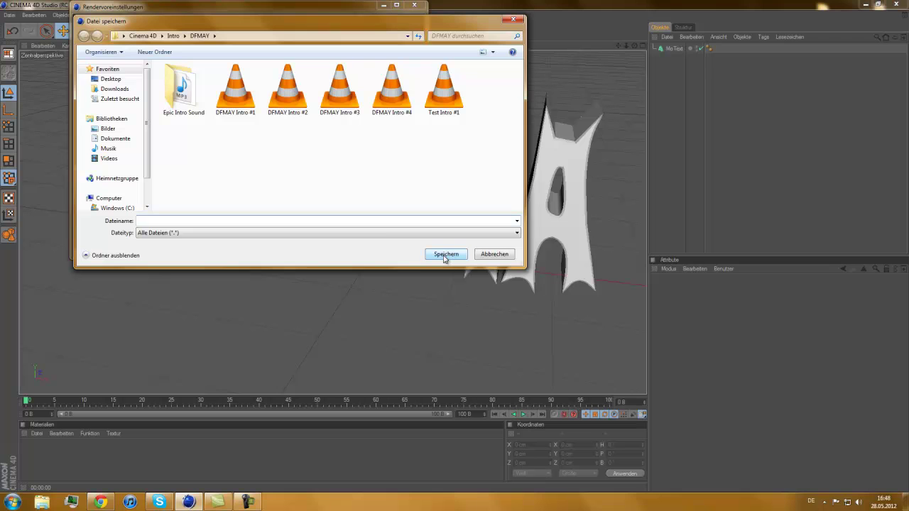
# Name the render file 'DFMAY bild #1' in the DFMAY folder and set the format to JPEG
pyautogui.write('dfma')
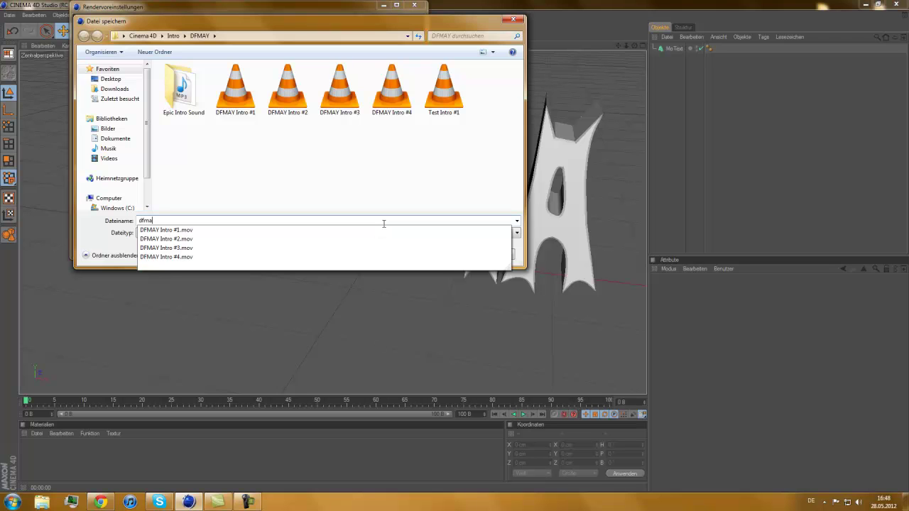
pyautogui.write('y b')
pyautogui.press('BackSpace')
pyautogui.press('BackSpace')
pyautogui.press('BackSpace')
pyautogui.write('DFMAY')
pyautogui.write(' bild #1')
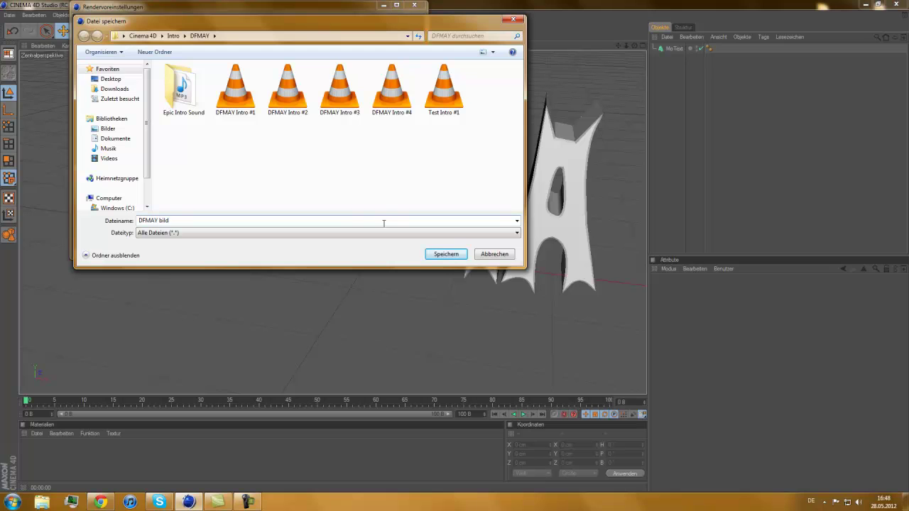
pyautogui.click(430, 256)
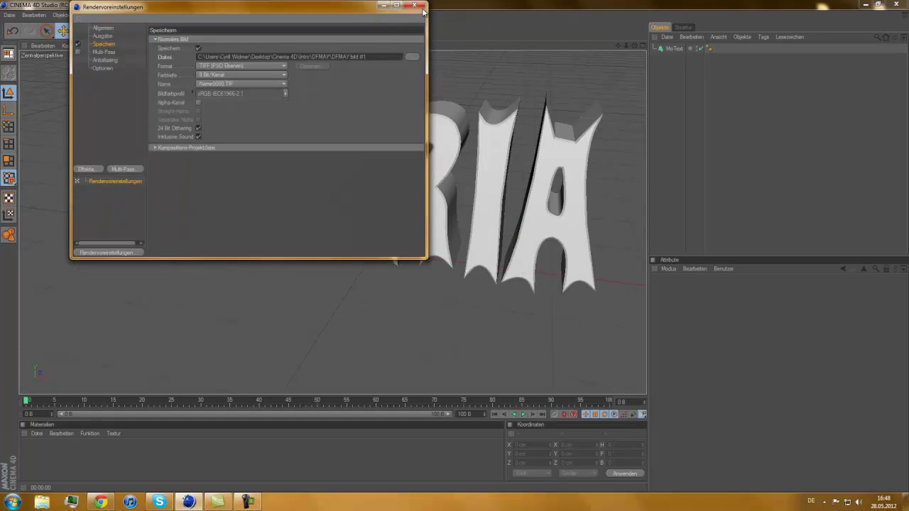
pyautogui.click(254, 66)
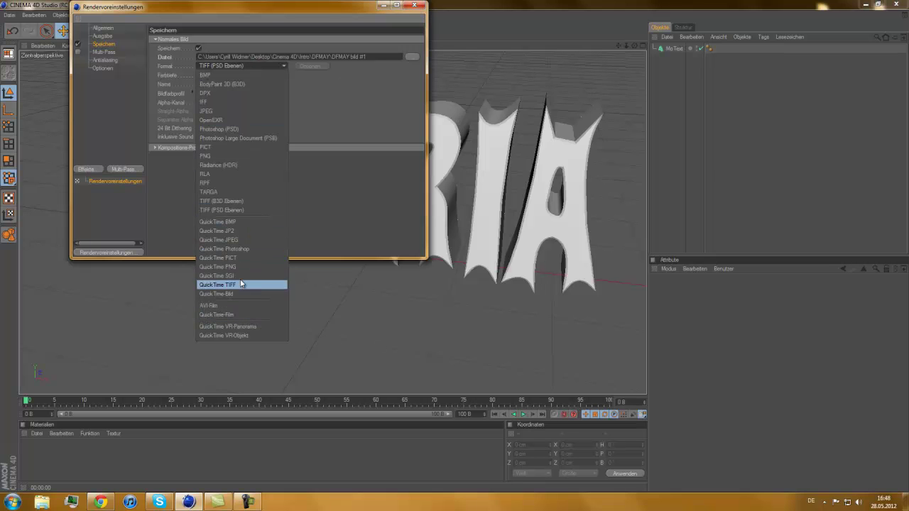
pyautogui.click(225, 110)
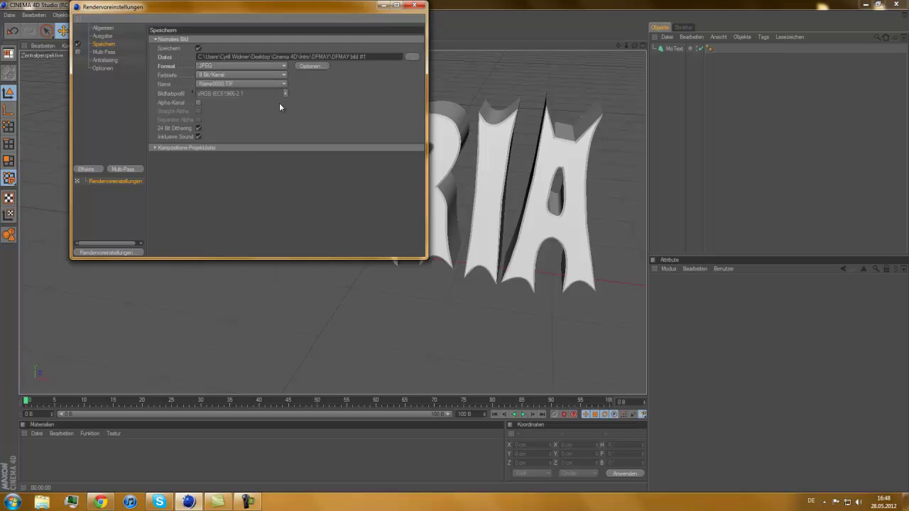
# Close the render settings, orbit around the TUTORIA text and preview a quick render
pyautogui.click(386, 8)
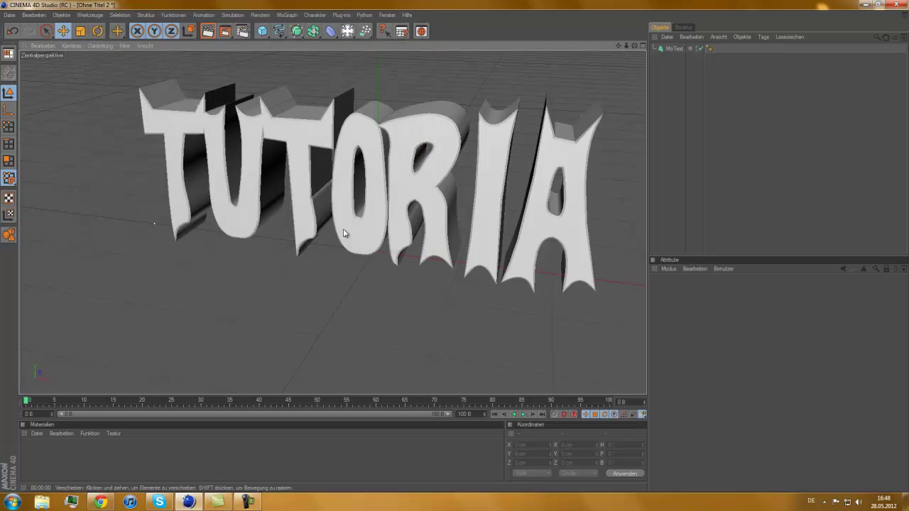
pyautogui.keyDown('alt'); pyautogui.moveTo(348, 245); pyautogui.dragTo(556, 191); pyautogui.keyUp('alt')
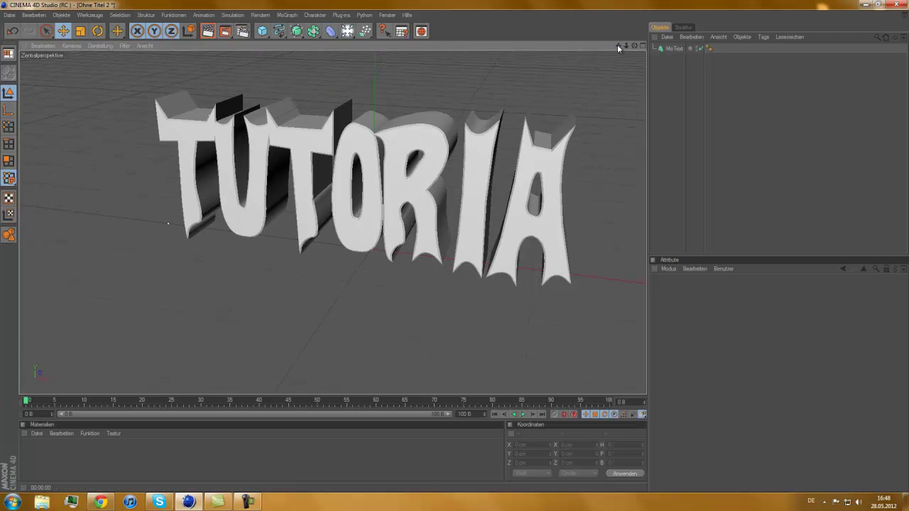
pyautogui.keyDown('alt'); pyautogui.moveTo(459, 252); pyautogui.dragTo(433, 257); pyautogui.keyUp('alt')
pyautogui.click(207, 30)
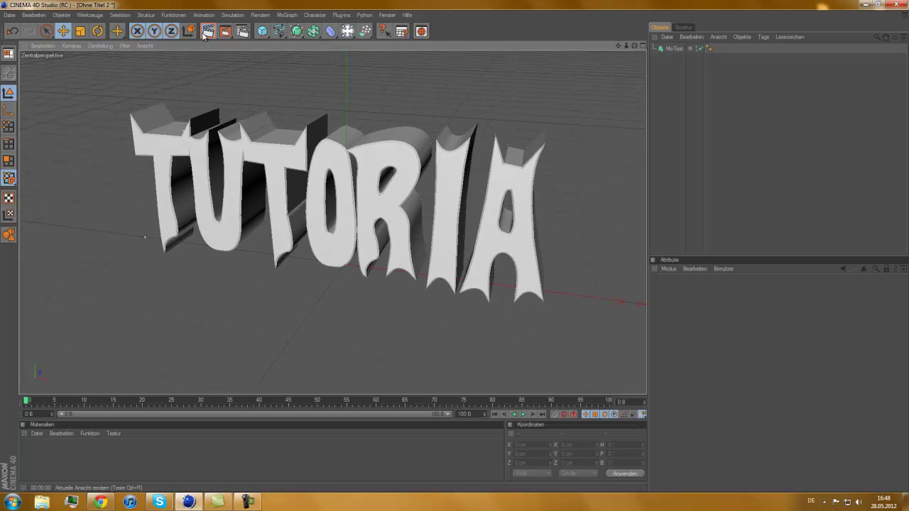
pyautogui.click(630, 155)
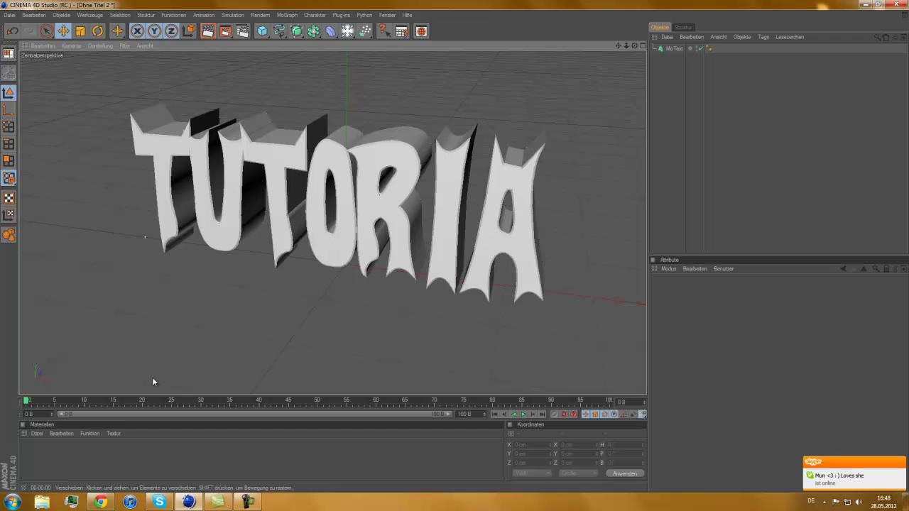
pyautogui.click(901, 463)
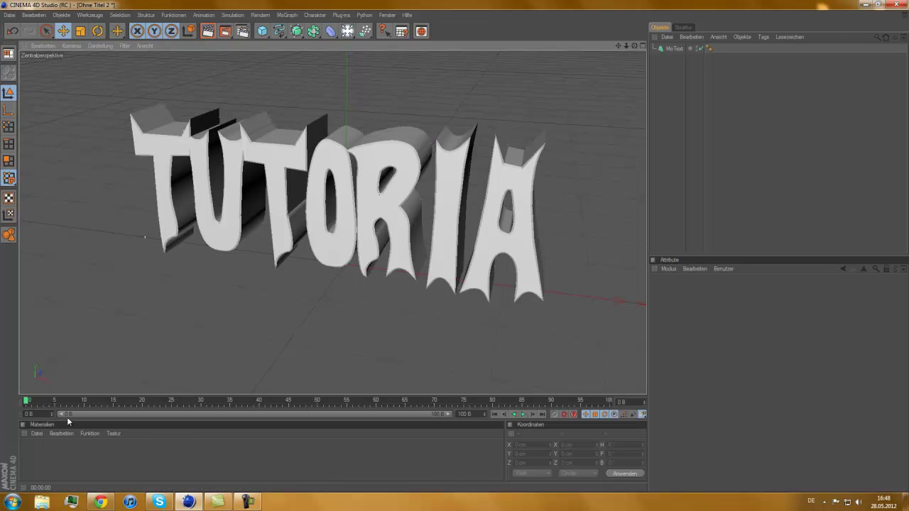
# Create a new material in the Material Manager and open it in the editor
pyautogui.click(37, 433)
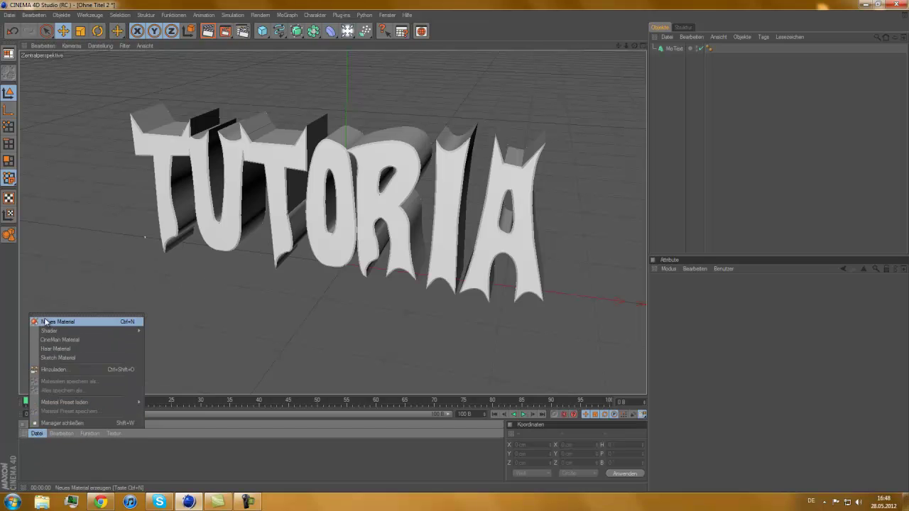
pyautogui.click(56, 473)
pyautogui.doubleClick(46, 446)
pyautogui.doubleClick(30, 450)
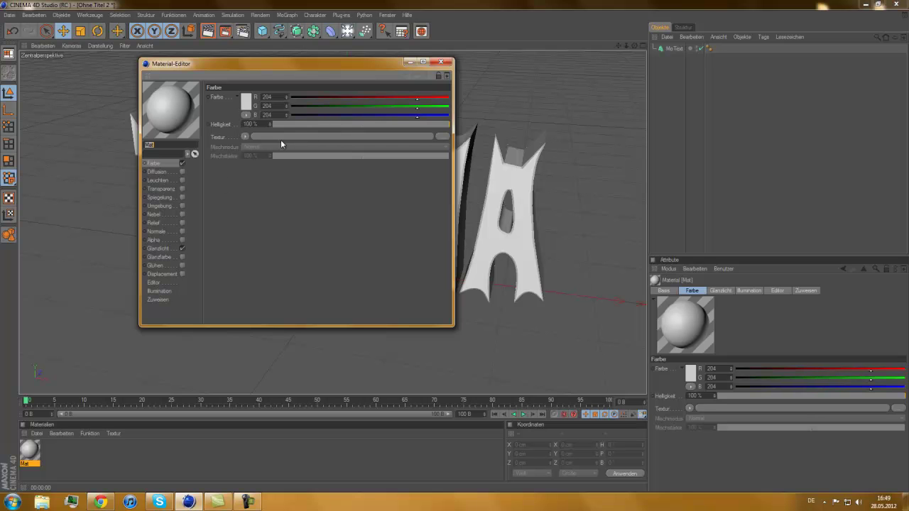
# Browse for a colour texture image, then cancel without loading one
pyautogui.click(321, 136)
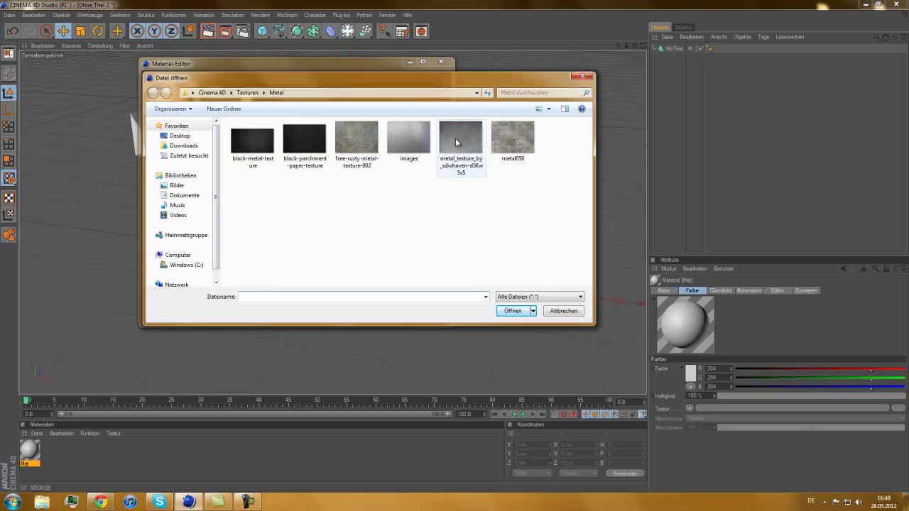
pyautogui.click(460, 150)
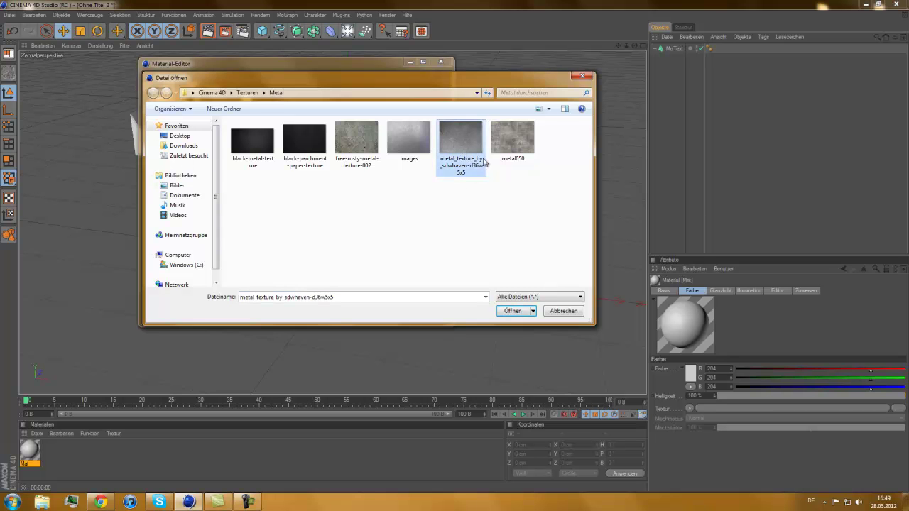
pyautogui.click(580, 75)
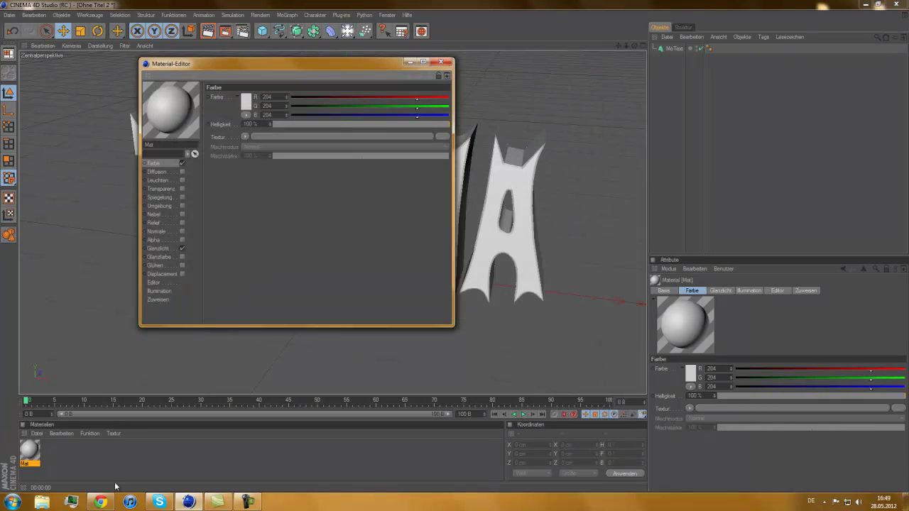
pyautogui.click(101, 502)
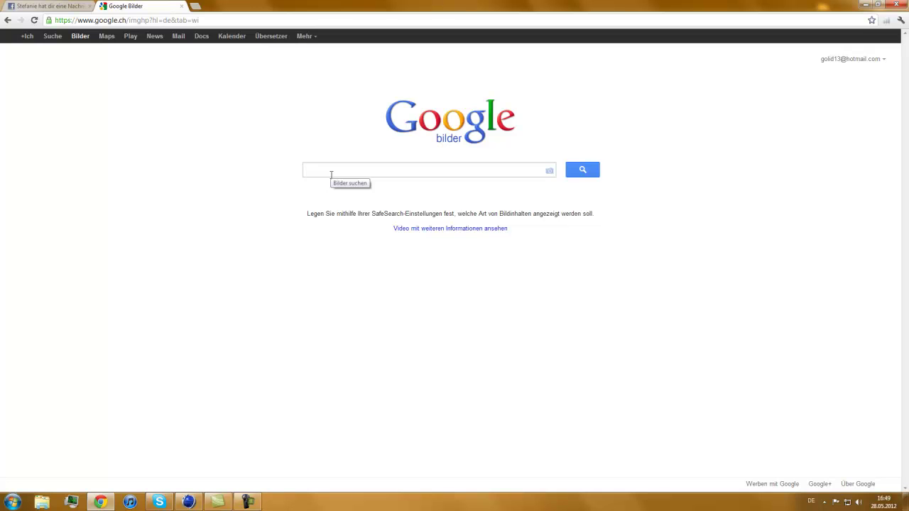
# Search Google Images for 'Gras textur' and open a grass texture result
pyautogui.write('Grass tex')
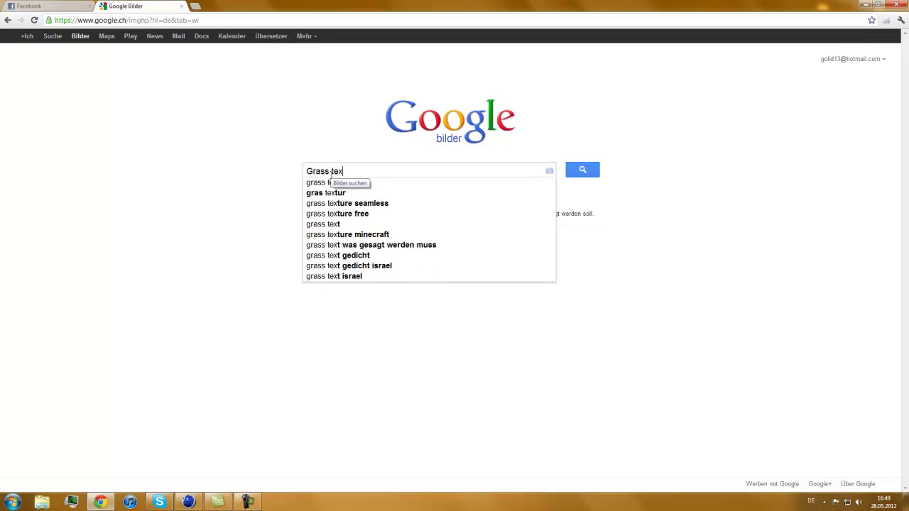
pyautogui.write('ur')
pyautogui.press('Return')
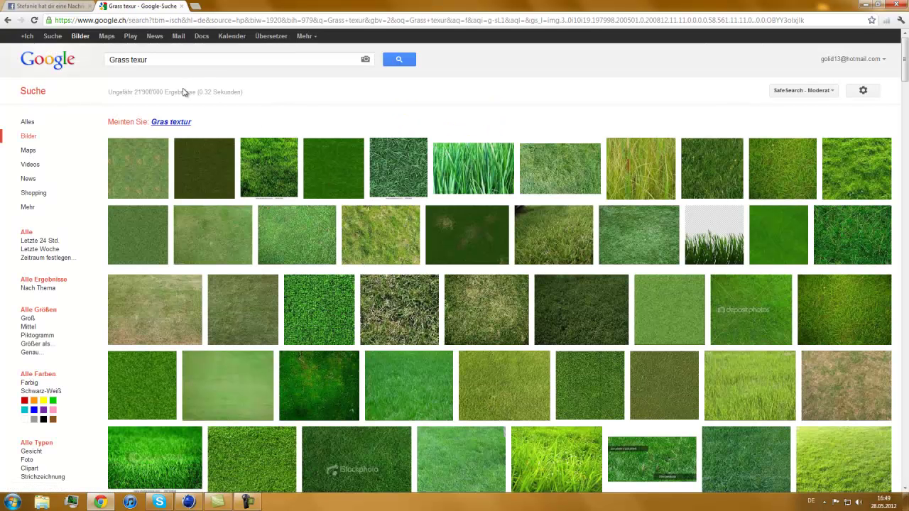
pyautogui.click(177, 121)
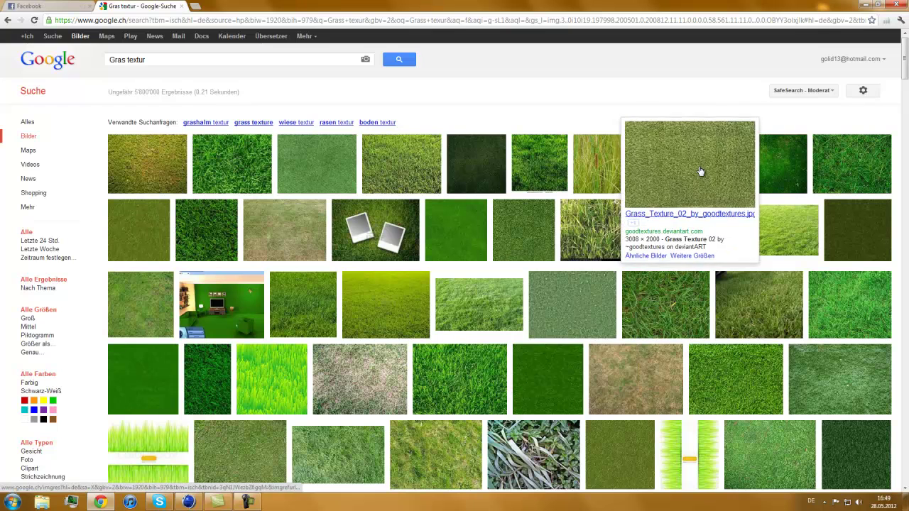
pyautogui.moveTo(789, 230)
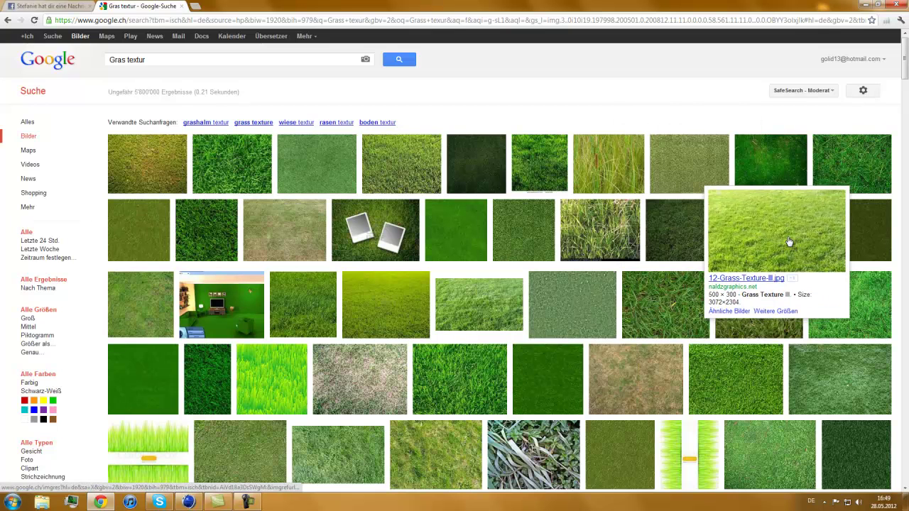
pyautogui.click(789, 242)
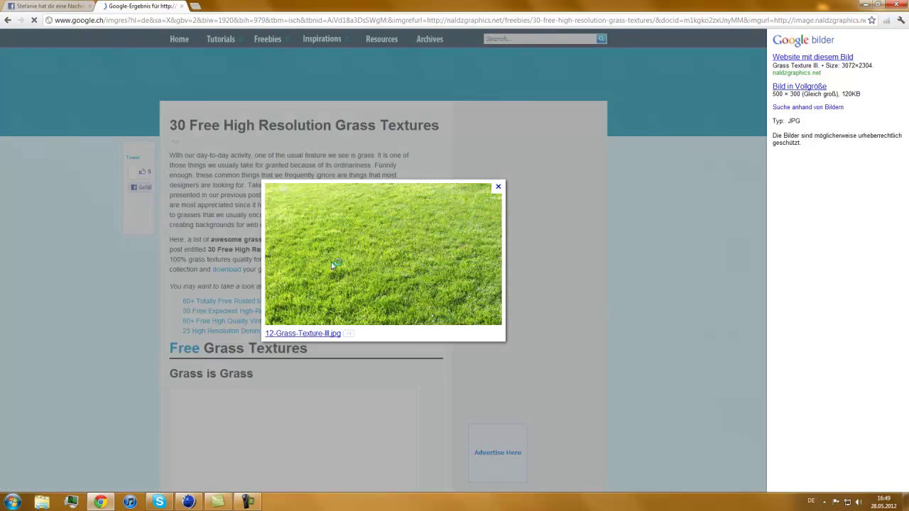
# Save the grass image as 12-Grass-Texture-III.jpg into Desktop > Cinema 4D > Texturen
pyautogui.rightClick(331, 255)
pyautogui.click(376, 267)
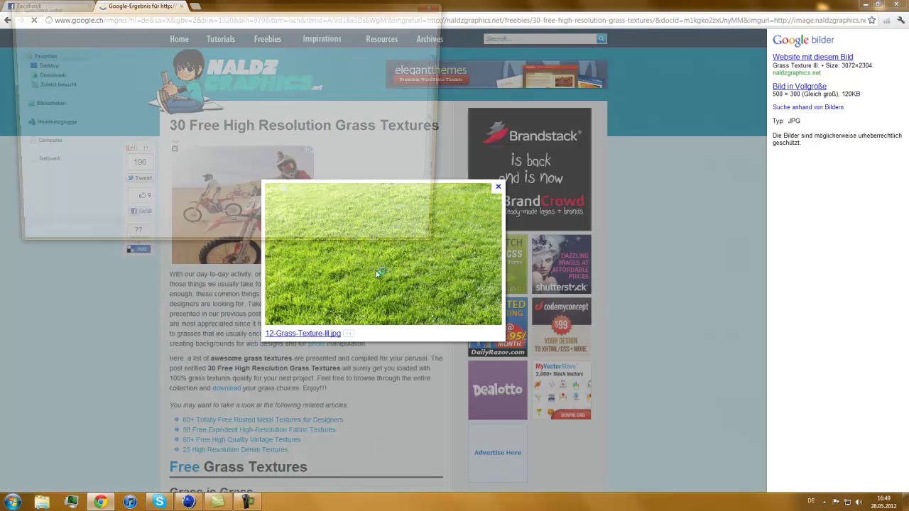
pyautogui.click(39, 65)
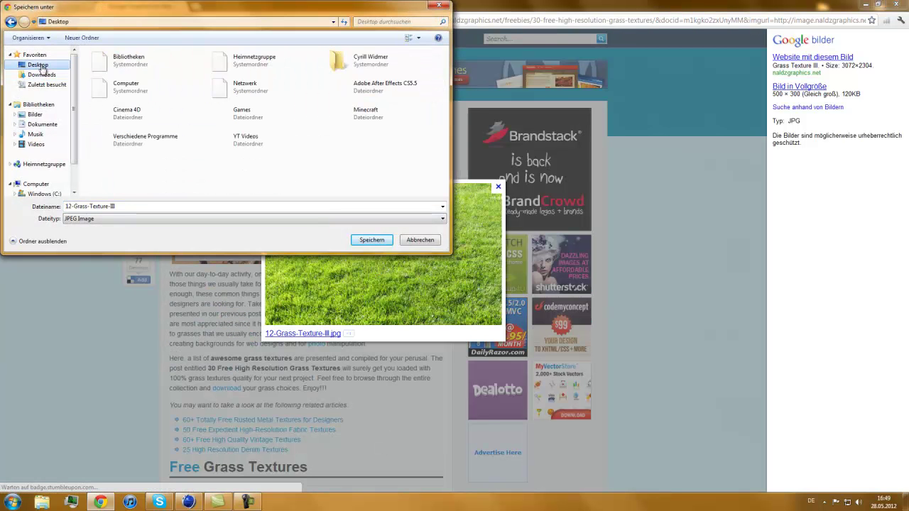
pyautogui.doubleClick(129, 114)
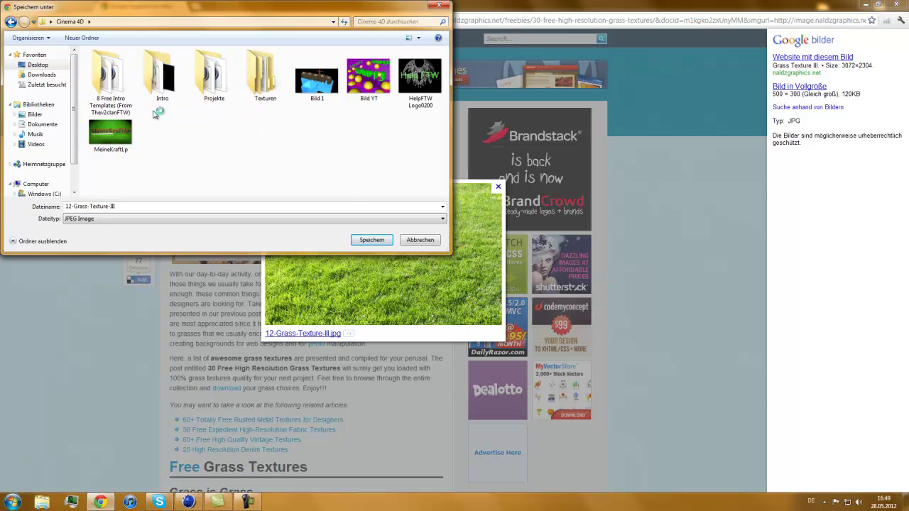
pyautogui.doubleClick(258, 82)
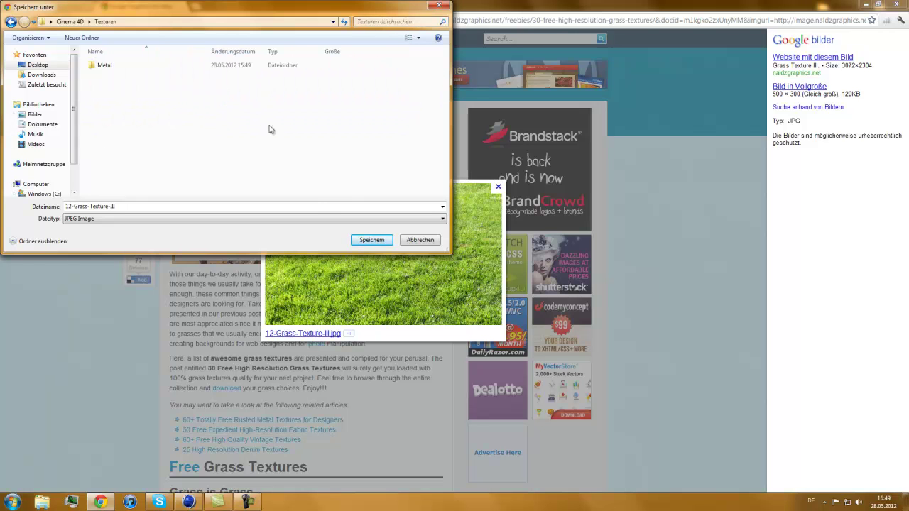
pyautogui.click(371, 240)
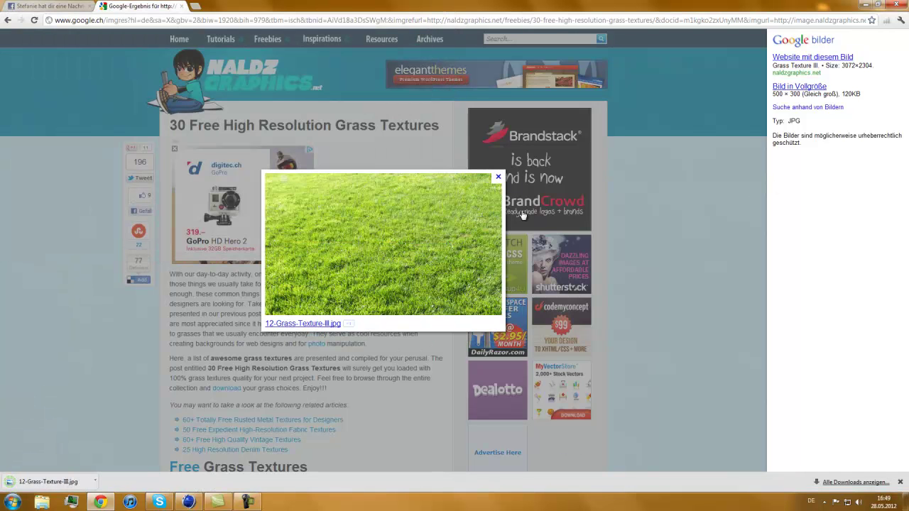
pyautogui.click(497, 177)
pyautogui.click(247, 501)
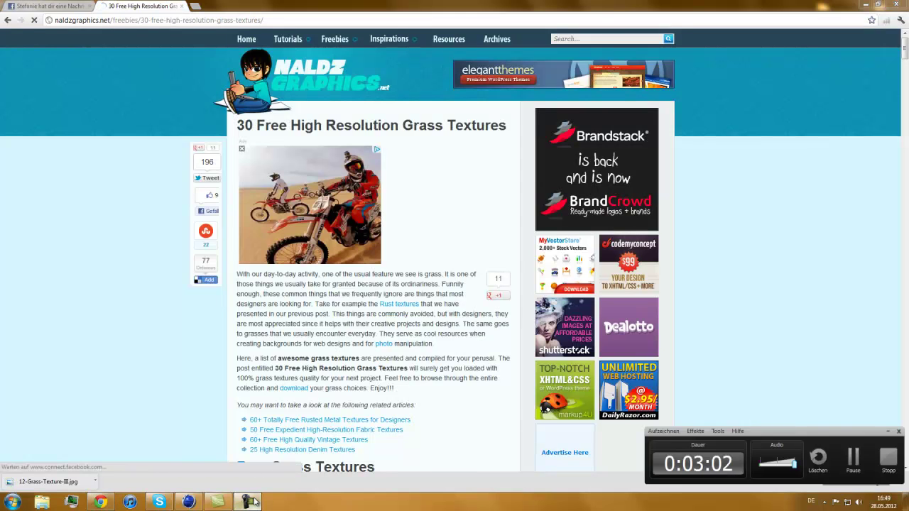
# Load 12-Grass-Texture-III.jpg into Mat's colour channel, close the editor and render a preview
pyautogui.click(186, 501)
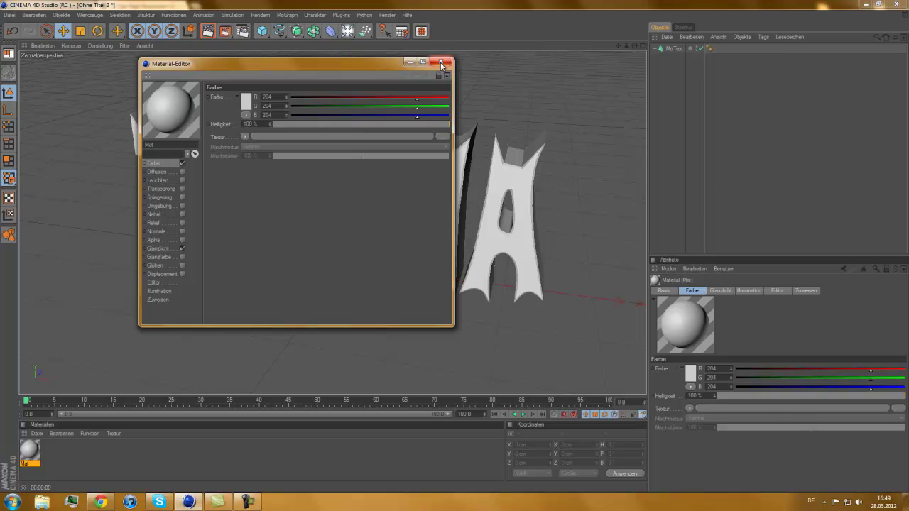
pyautogui.click(318, 138)
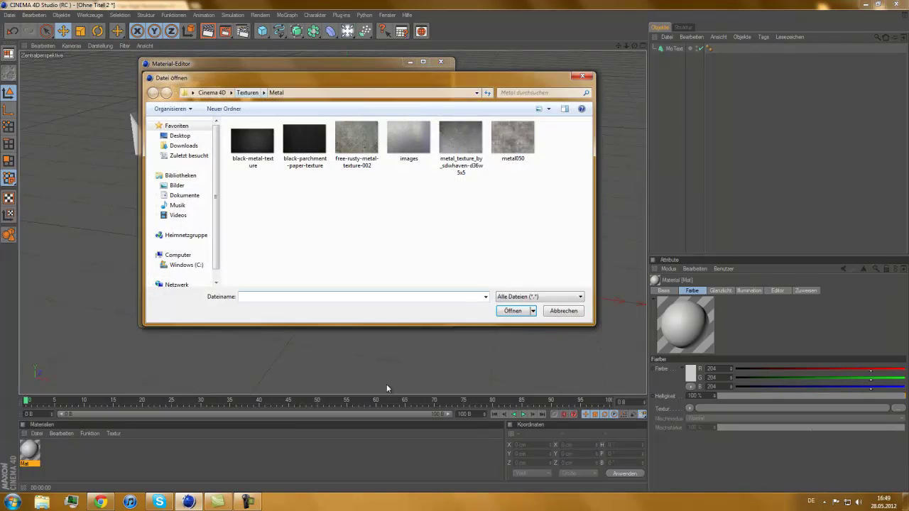
pyautogui.click(247, 92)
pyautogui.click(303, 161)
pyautogui.doubleClick(303, 161)
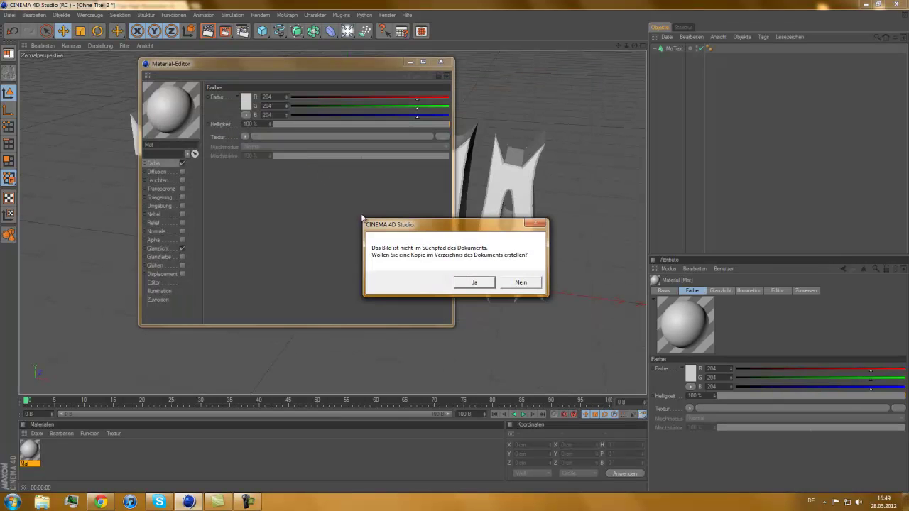
pyautogui.click(534, 283)
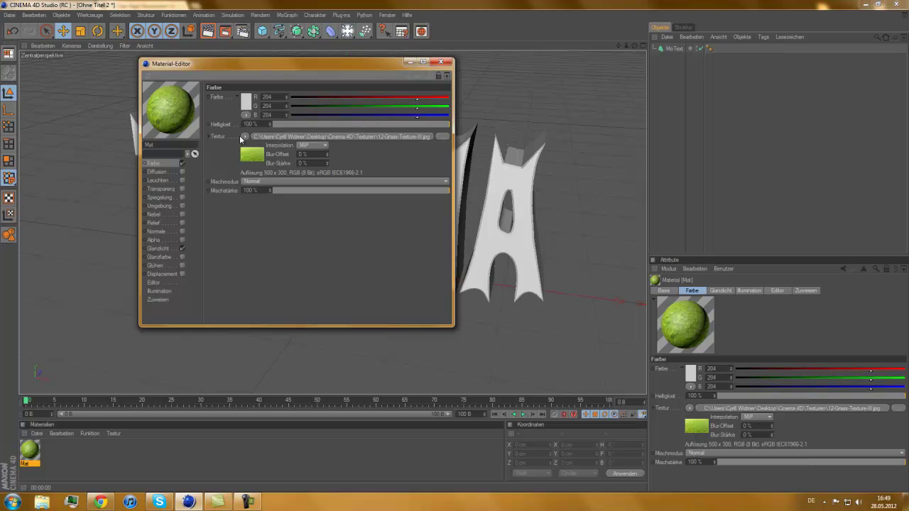
pyautogui.click(441, 62)
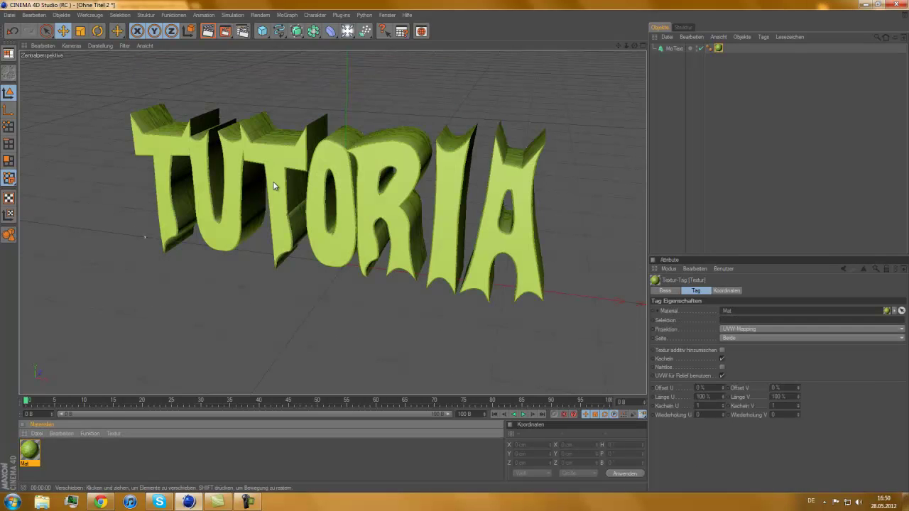
pyautogui.click(211, 32)
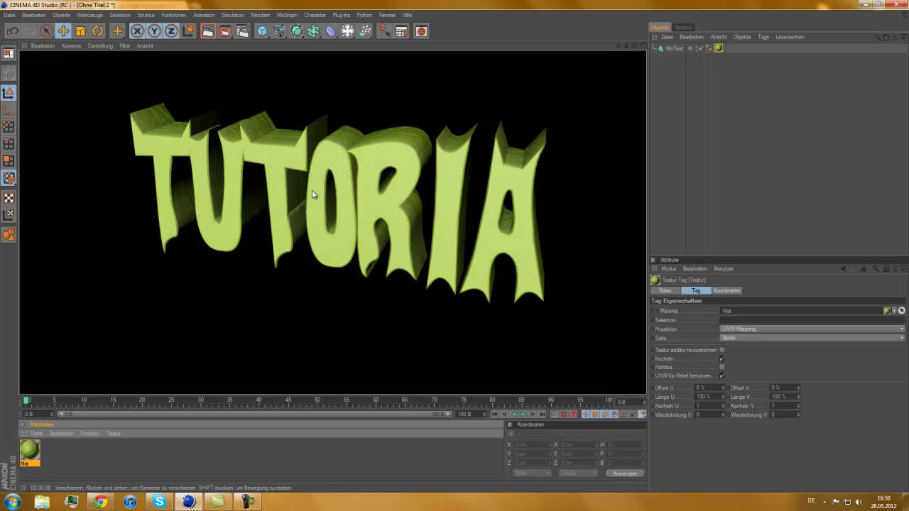
# Switch the grass texture tag's projection to Quader-Mapping and render the text to check it
pyautogui.click(548, 131)
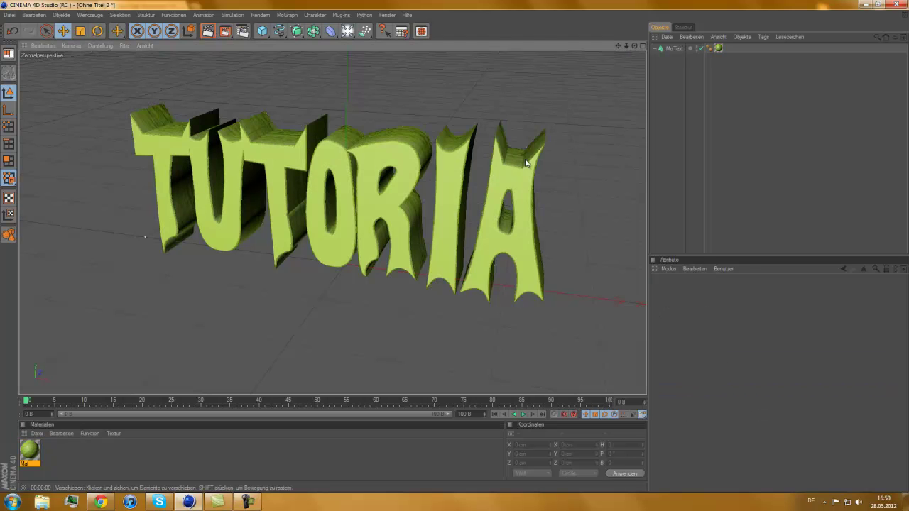
pyautogui.click(506, 191)
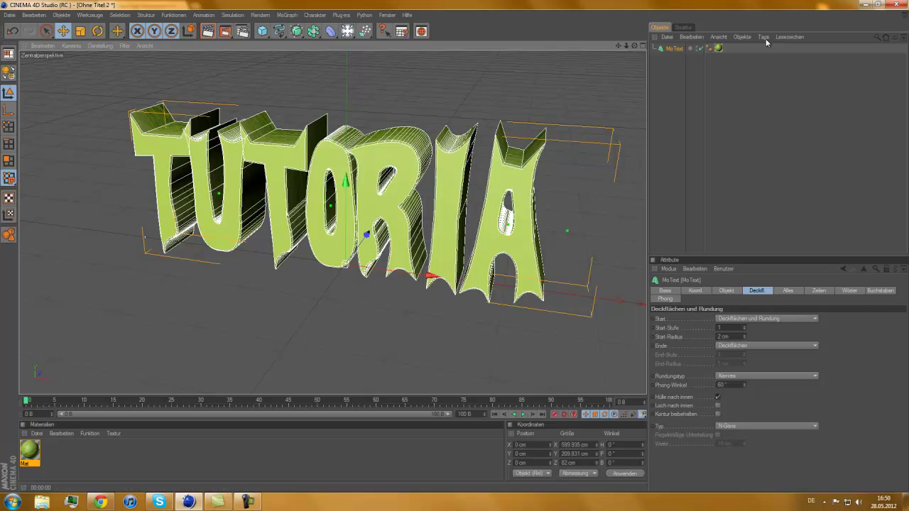
pyautogui.click(718, 48)
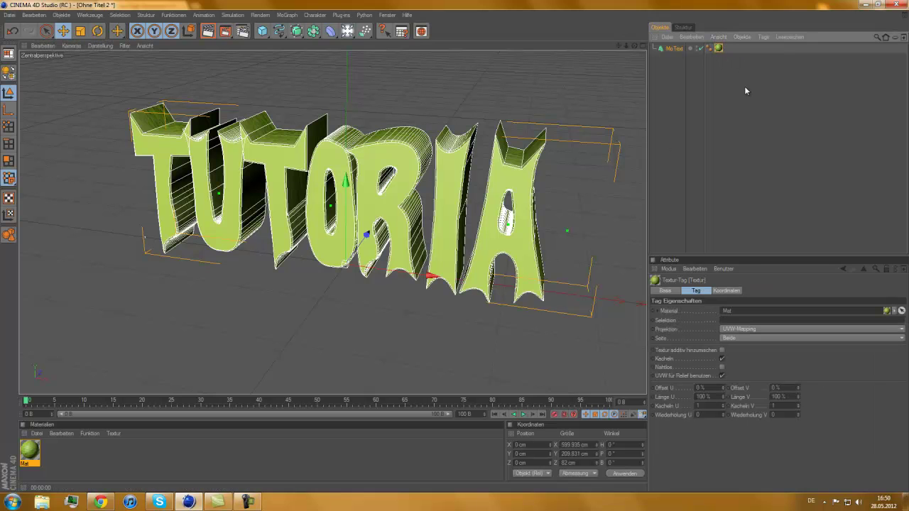
pyautogui.click(741, 330)
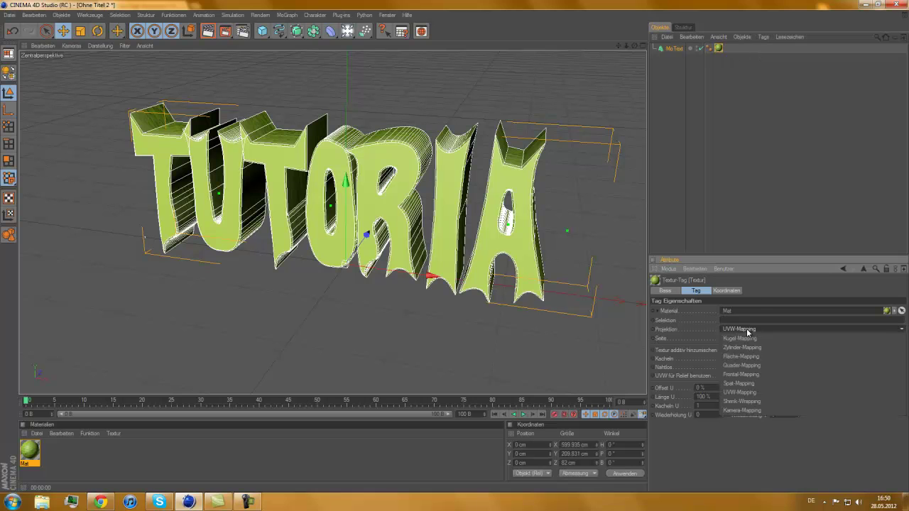
pyautogui.click(743, 366)
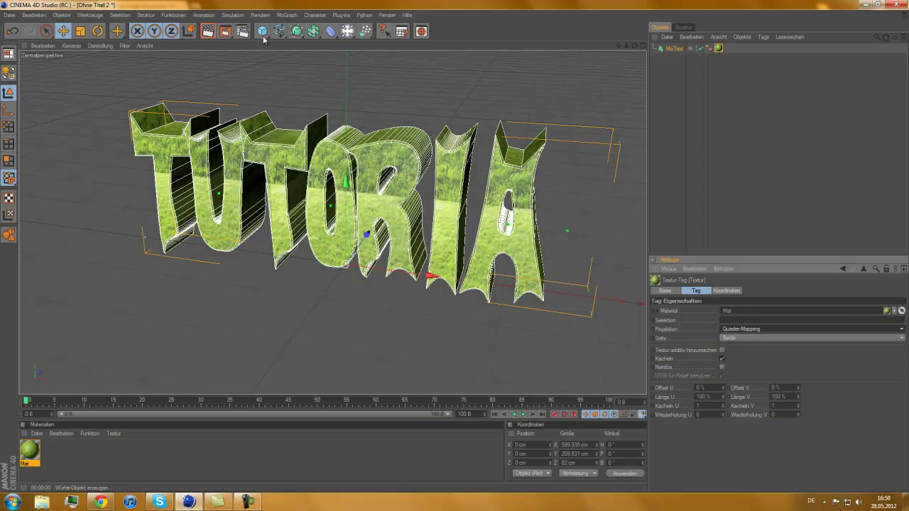
pyautogui.click(207, 30)
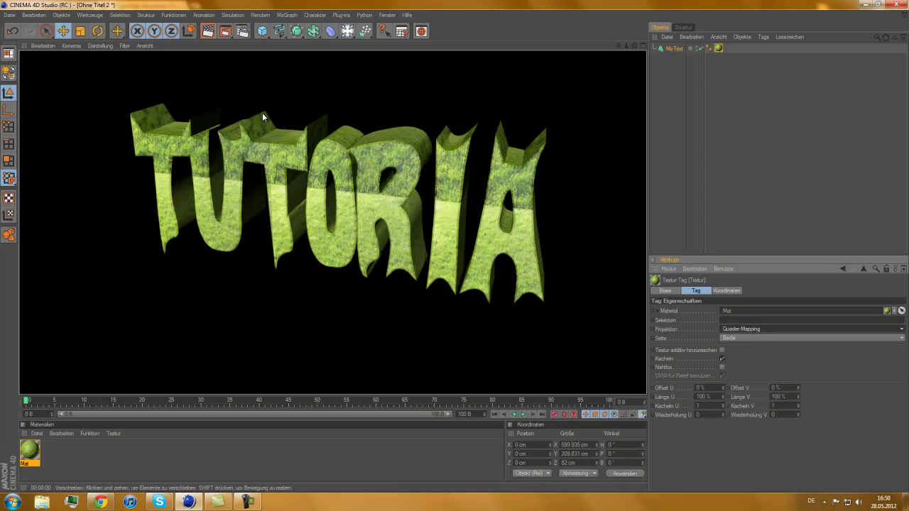
pyautogui.click(635, 50)
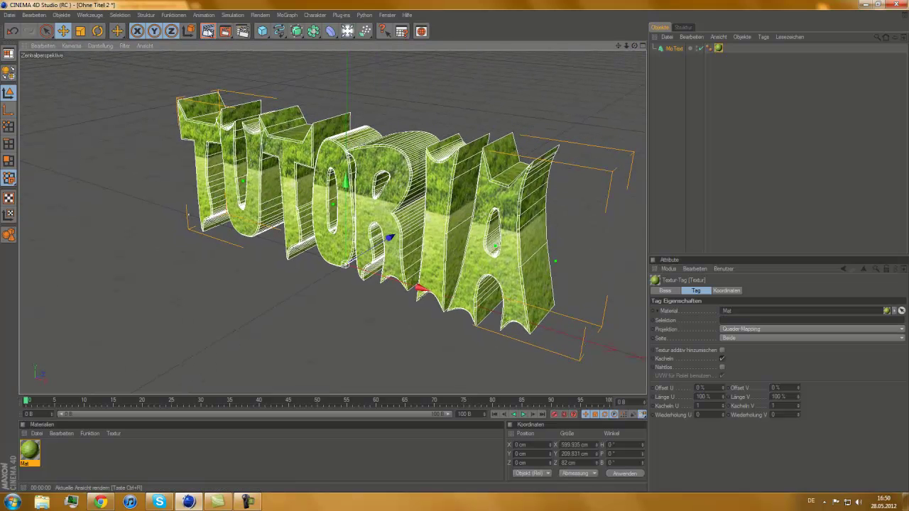
pyautogui.click(207, 30)
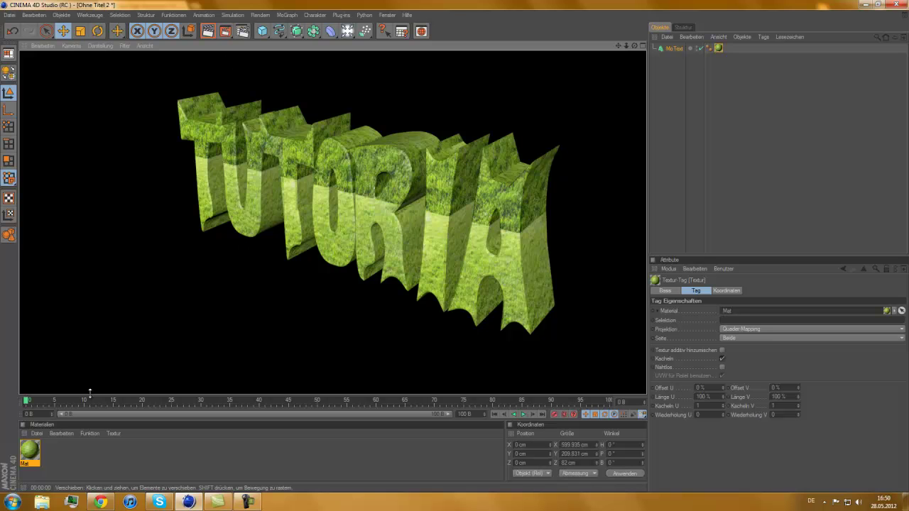
# Create a new material Mat.1 with the black-parchment-paper image from the Metal folder as its colour texture
pyautogui.doubleClick(44, 463)
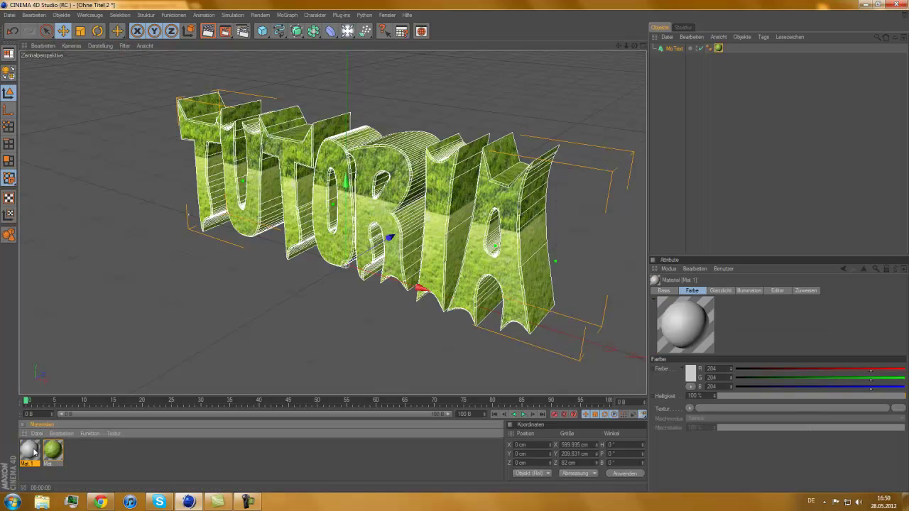
pyautogui.doubleClick(29, 449)
pyautogui.click(324, 136)
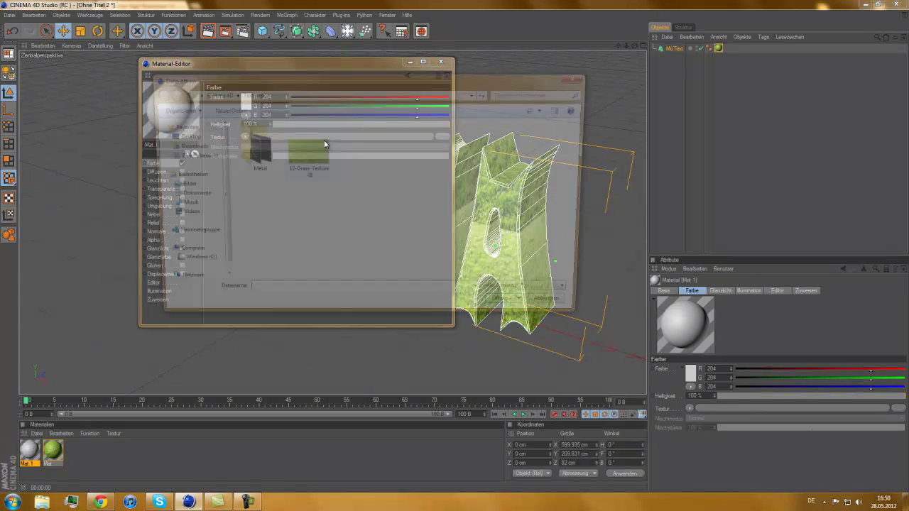
pyautogui.doubleClick(254, 149)
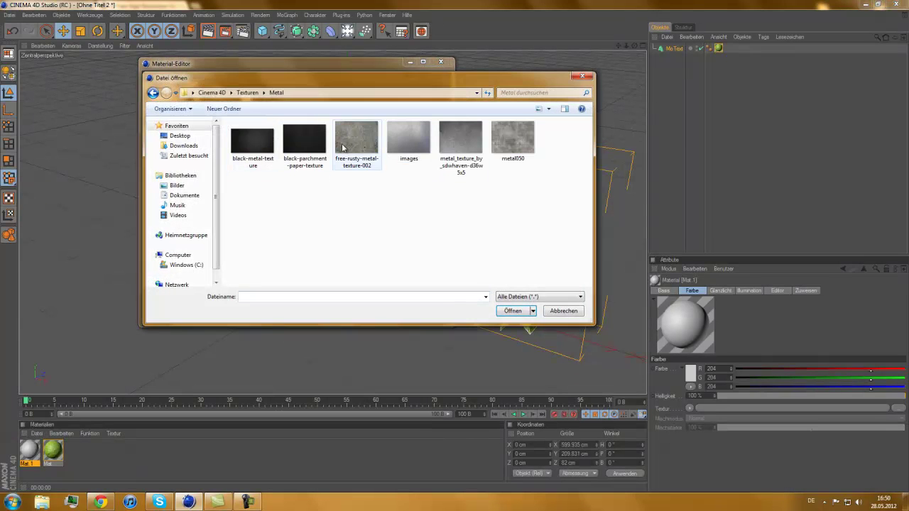
pyautogui.doubleClick(337, 152)
pyautogui.click(519, 283)
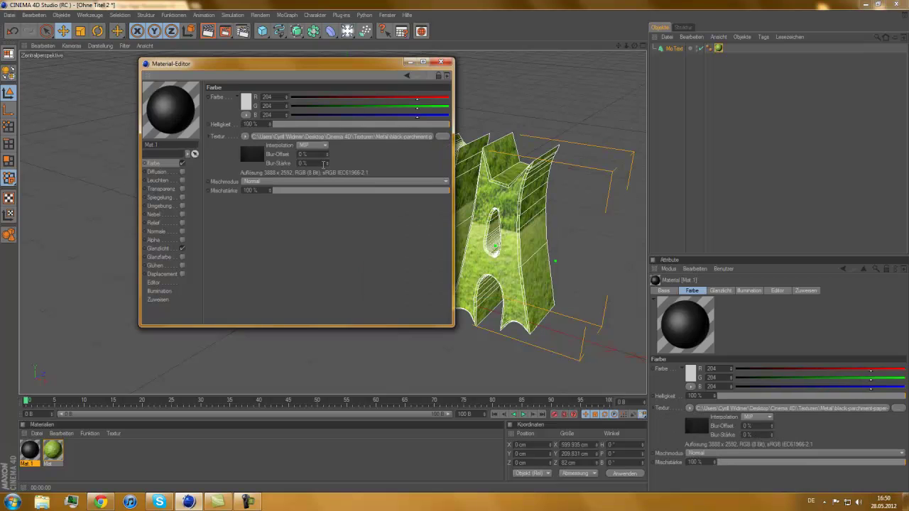
pyautogui.click(440, 61)
# Apply Mat.1 to the TUTORIAL text, set its projection to Quader-Mapping, and render to check
pyautogui.moveTo(44, 452); pyautogui.dragTo(306, 213)
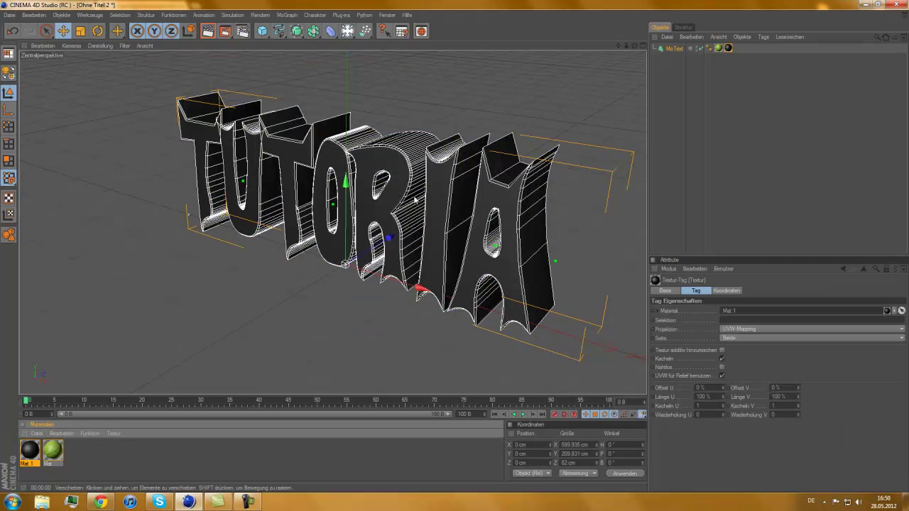
pyautogui.click(728, 48)
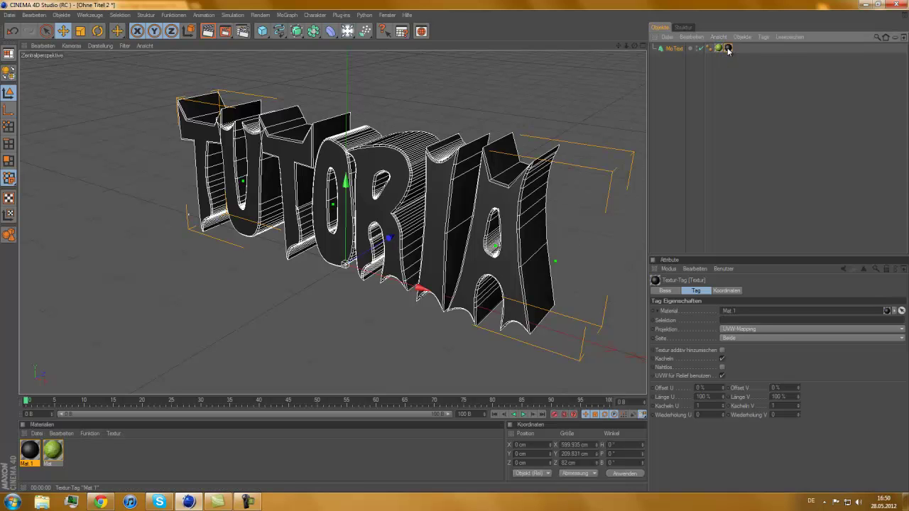
pyautogui.click(735, 330)
pyautogui.click(738, 371)
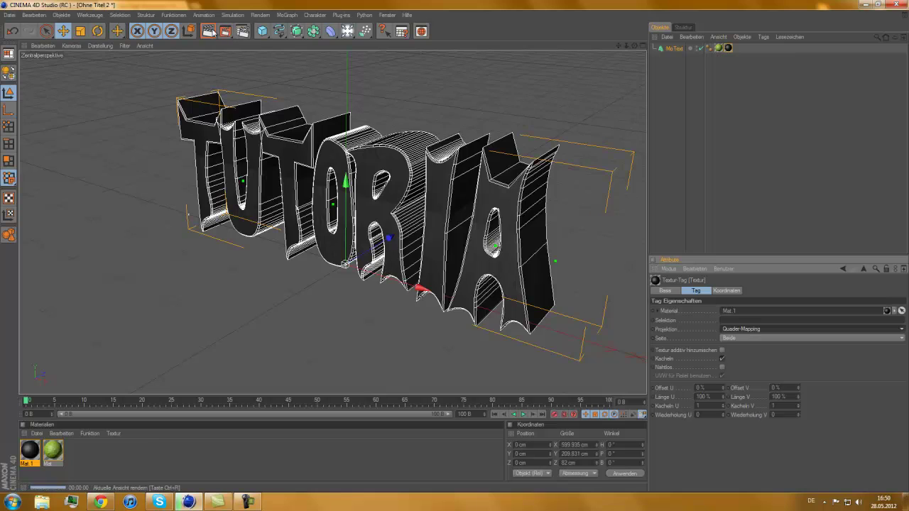
pyautogui.click(207, 31)
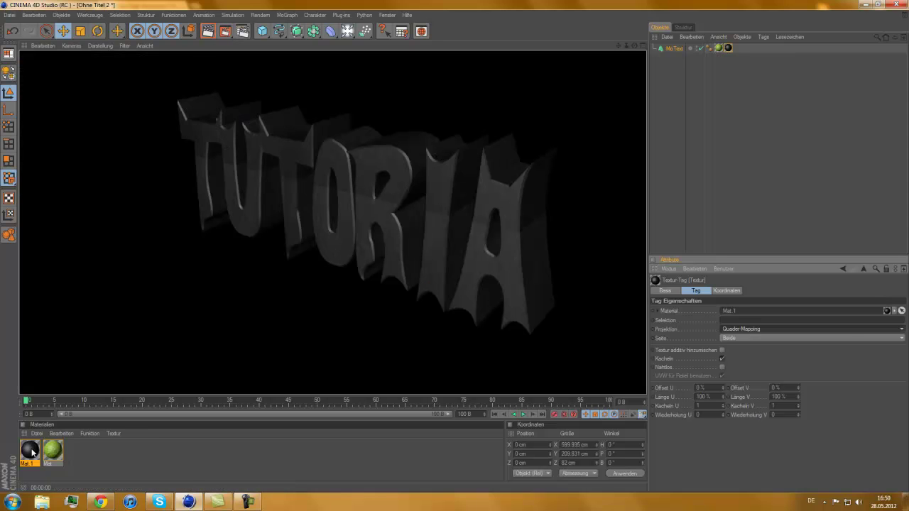
# Create Mat.2 with the grey metal_texture_by_sdwhaven image as colour texture and apply it to the TUTORIAL text
pyautogui.doubleClick(110, 469)
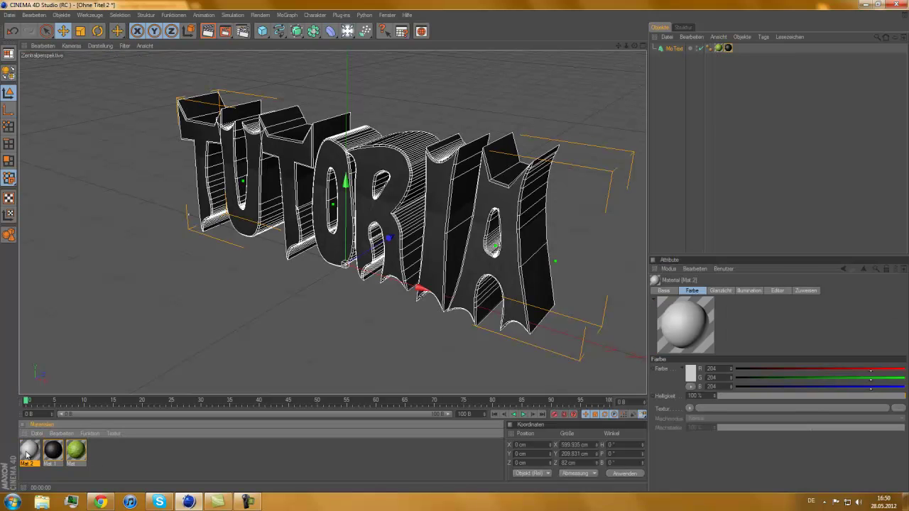
pyautogui.doubleClick(30, 451)
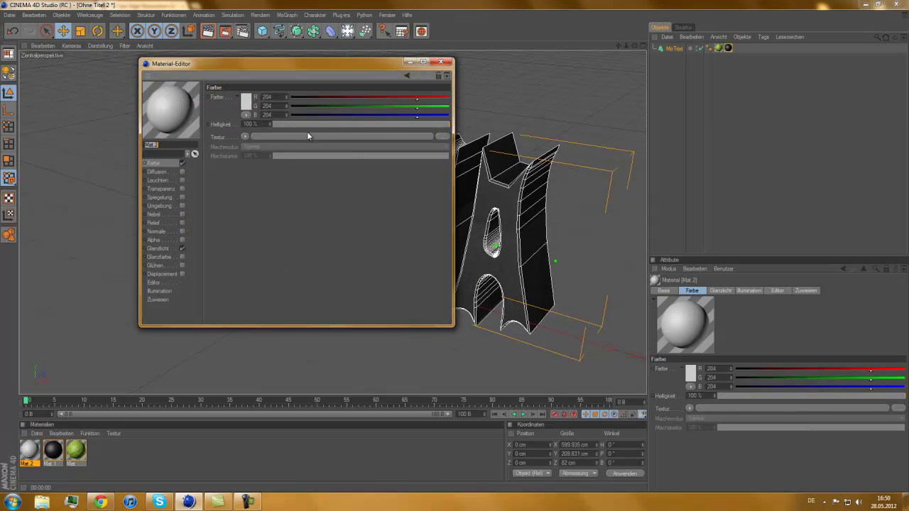
pyautogui.click(307, 135)
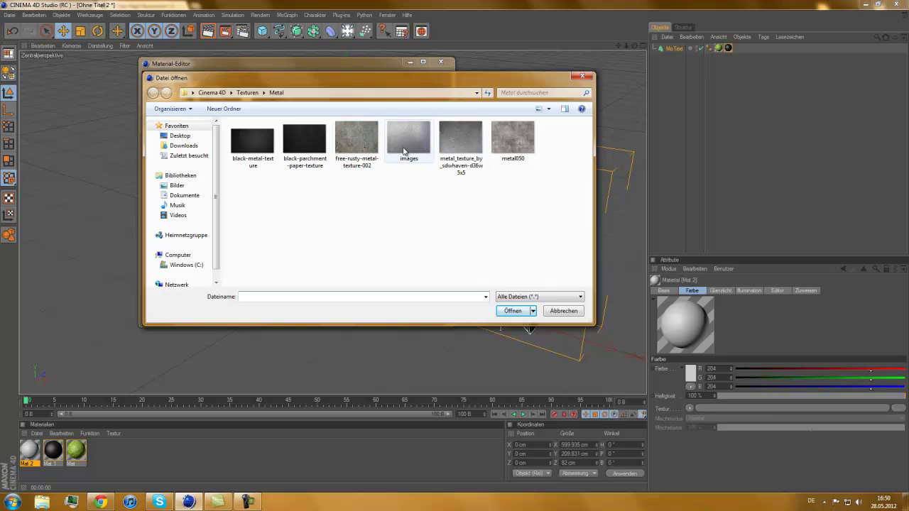
pyautogui.doubleClick(448, 136)
pyautogui.click(472, 282)
pyautogui.click(441, 62)
pyautogui.moveTo(30, 451); pyautogui.dragTo(331, 183)
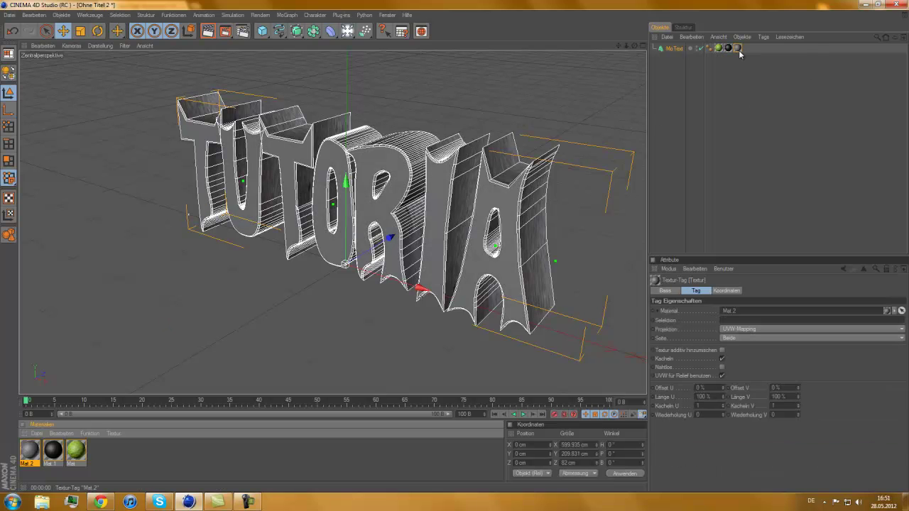
# Try Quader-Mapping and then Spat-Mapping projections for Mat.2, rendering the view after each
pyautogui.click(751, 330)
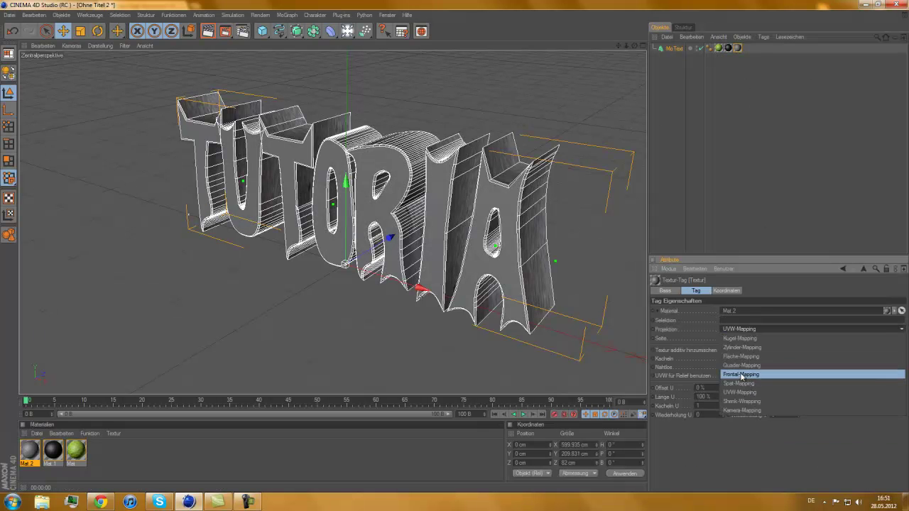
pyautogui.click(742, 365)
pyautogui.click(207, 32)
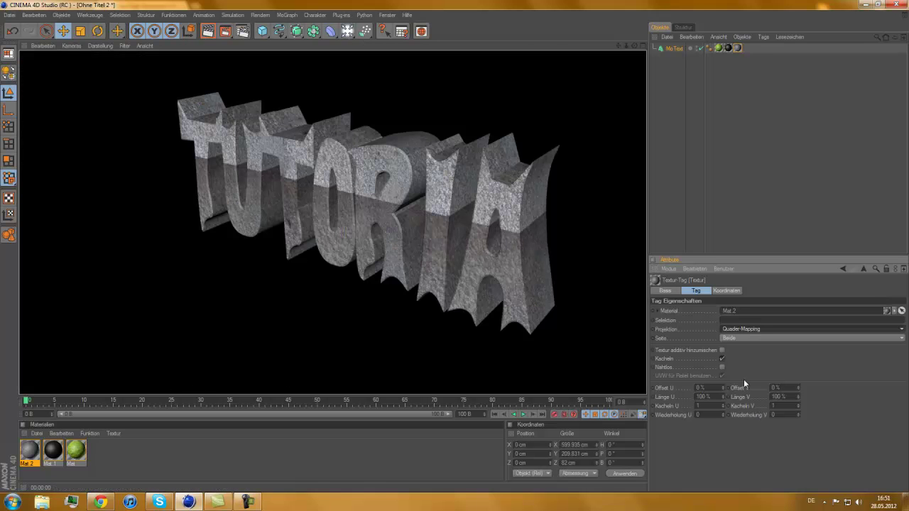
pyautogui.click(753, 330)
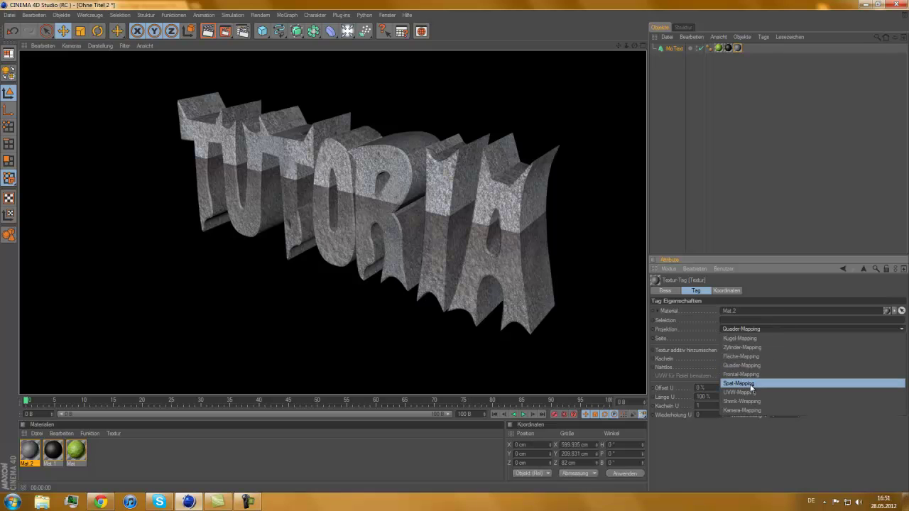
pyautogui.click(752, 384)
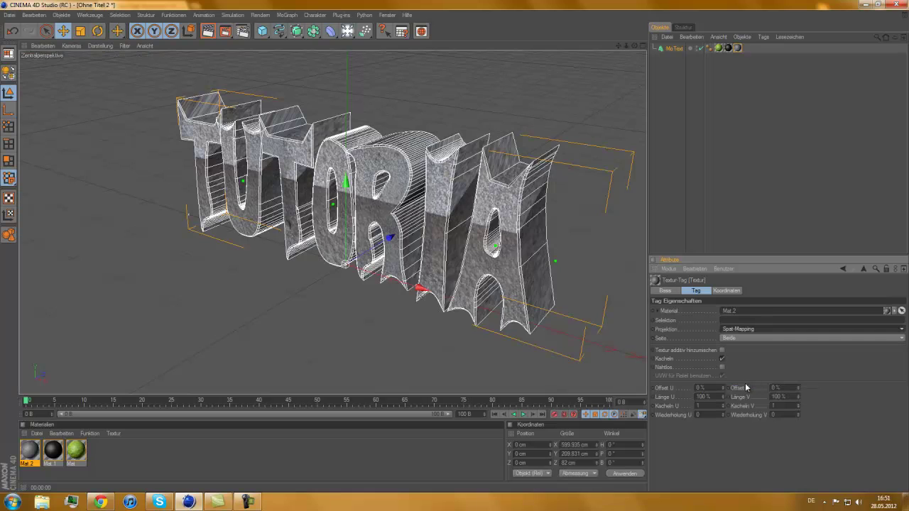
pyautogui.click(209, 31)
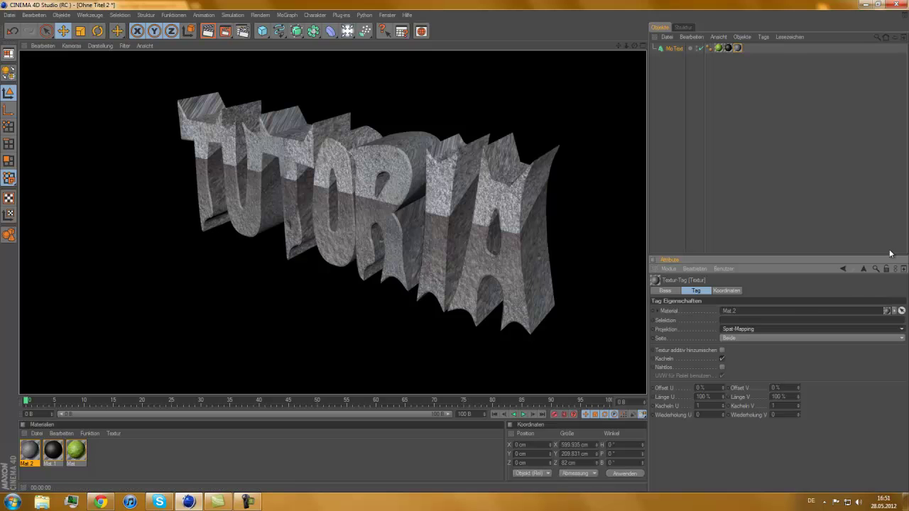
# Set Mat.2's projection to Shrink-Wrapping and render the view to check the streaked metal look
pyautogui.click(774, 331)
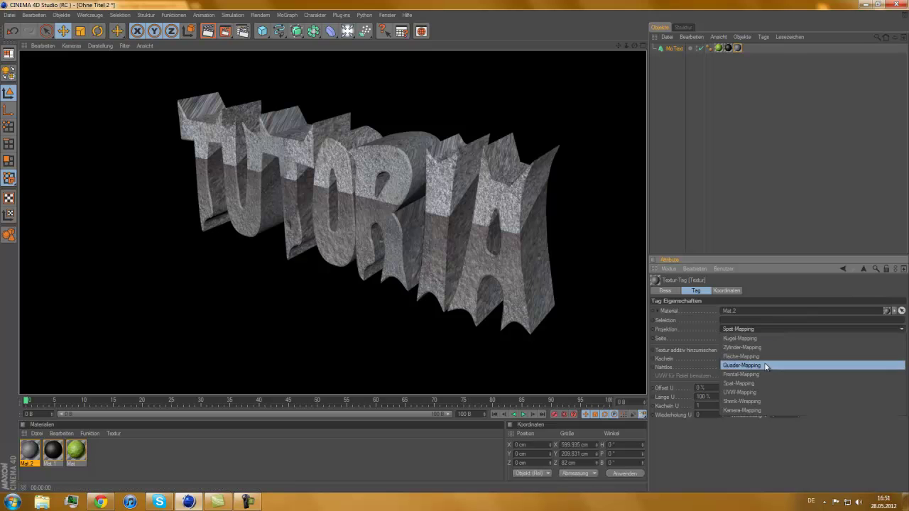
pyautogui.click(750, 401)
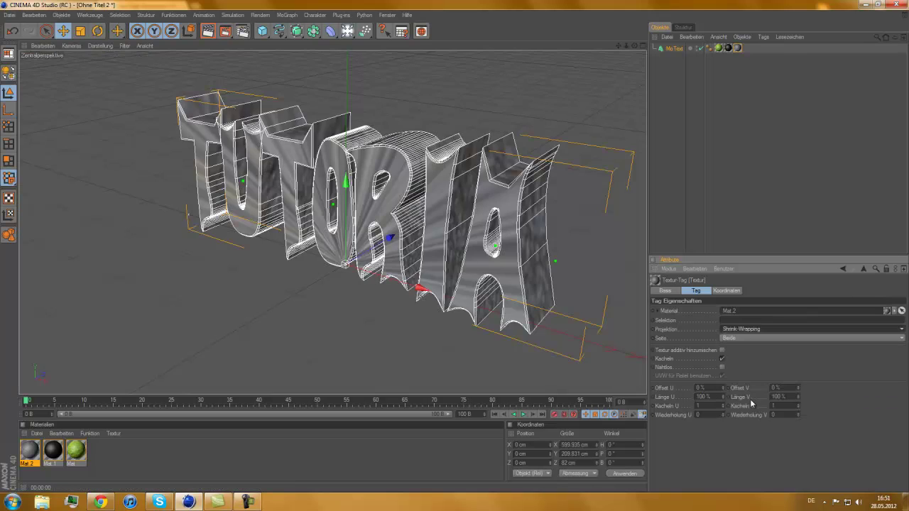
pyautogui.click(206, 32)
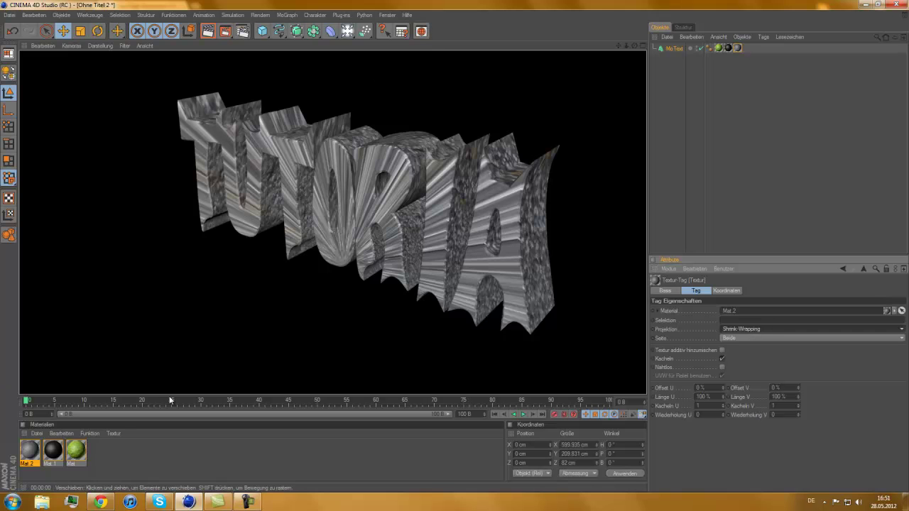
# Delete all three materials with Ctrl+A and Delete, then open the Content Browser of presets
pyautogui.hotkey('ctrl', 'a')
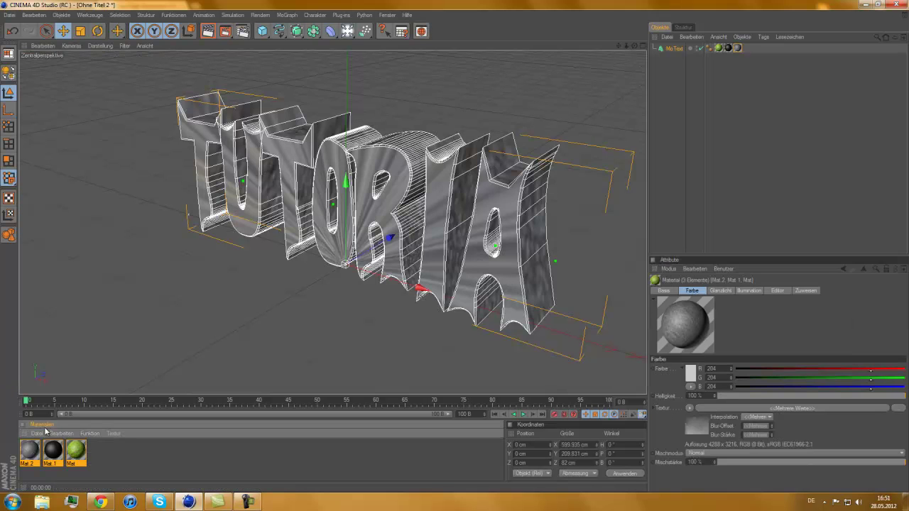
pyautogui.press('Delete')
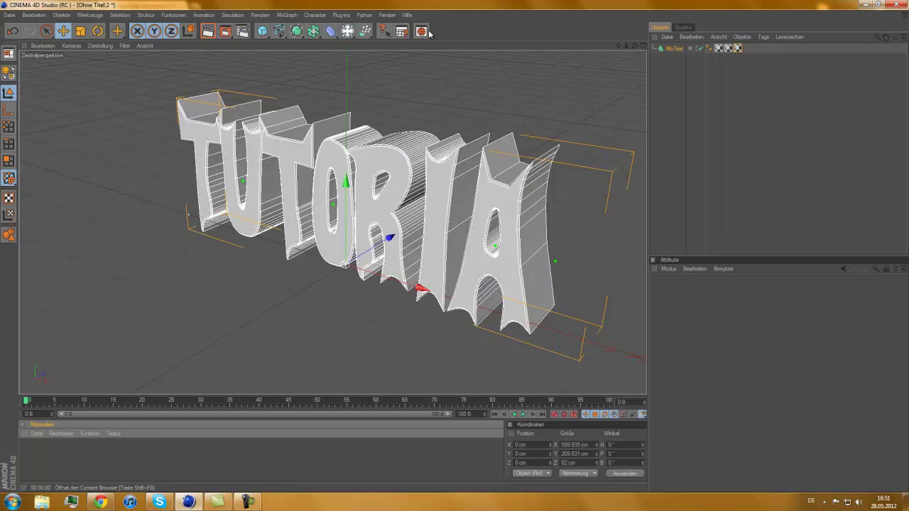
pyautogui.click(424, 32)
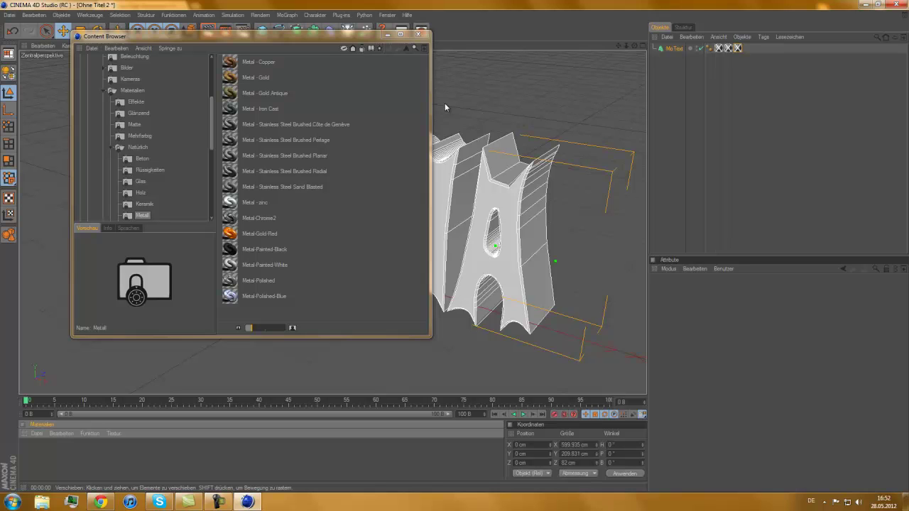
# Browse the Content Browser, looking through the metal presets and the Documents and Users folders
pyautogui.scroll(5, 135, 139)
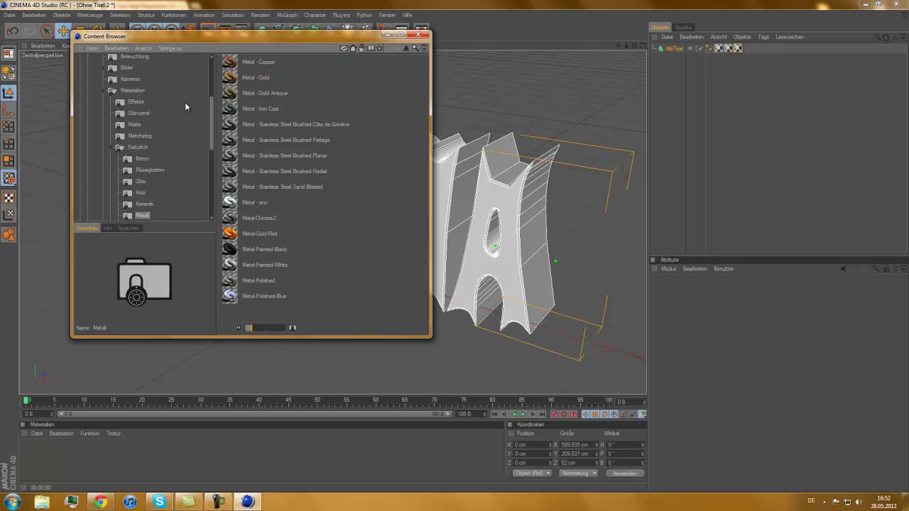
pyautogui.click(81, 82)
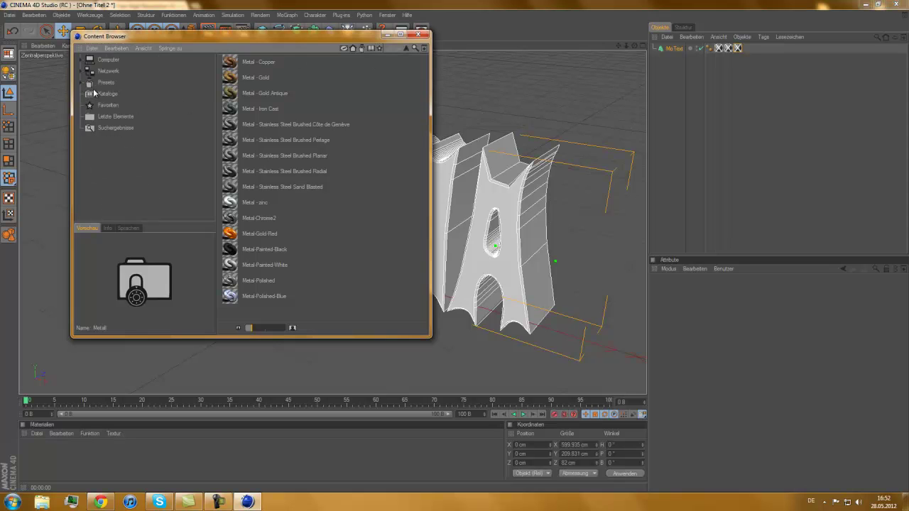
pyautogui.moveTo(286, 70); pyautogui.dragTo(301, 319)
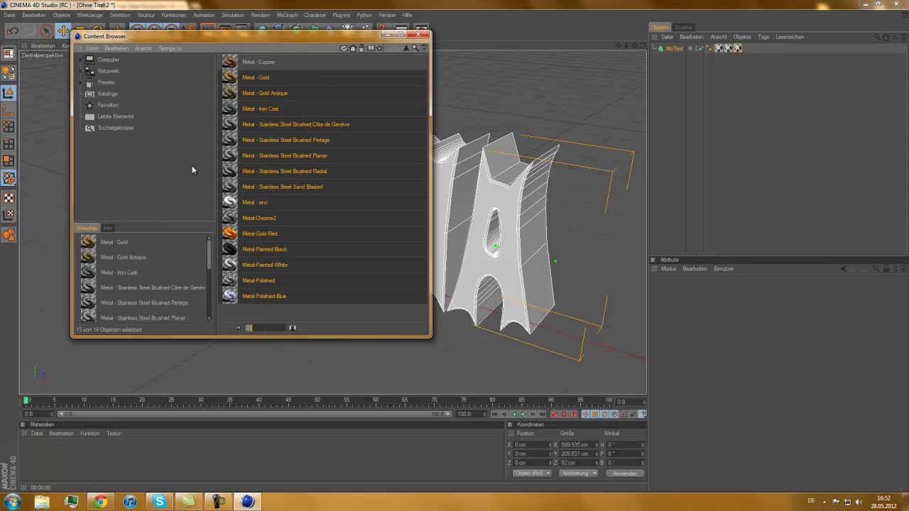
pyautogui.click(352, 47)
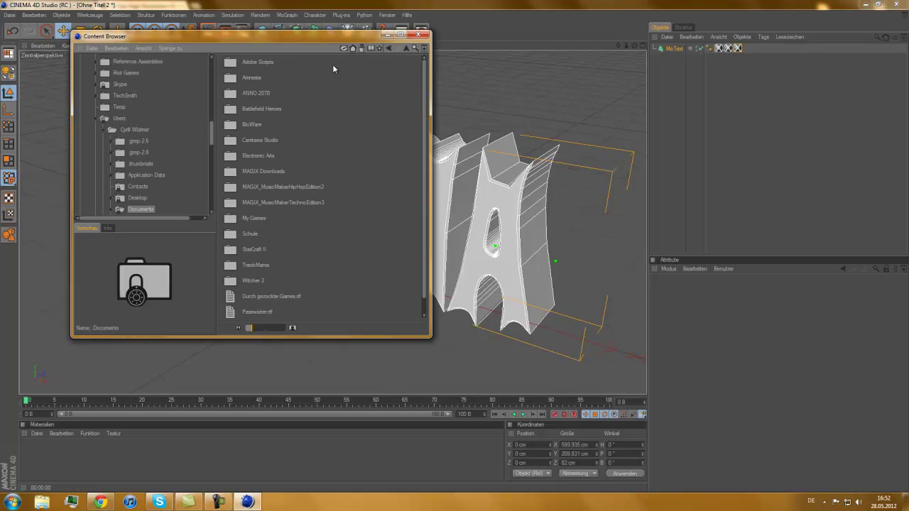
pyautogui.scroll(3, 152, 117)
pyautogui.scroll(3, 150, 118)
pyautogui.scroll(-1, 125, 103)
pyautogui.scroll(-5, 118, 101)
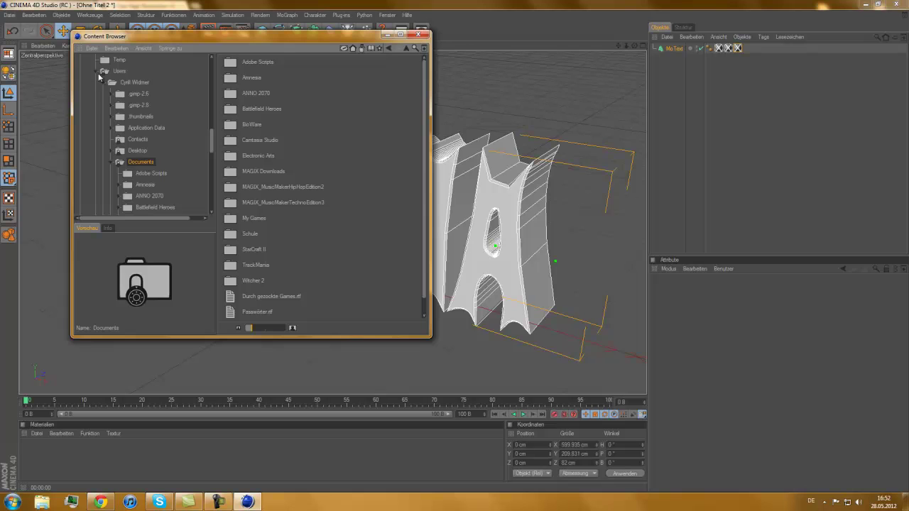
pyautogui.click(95, 72)
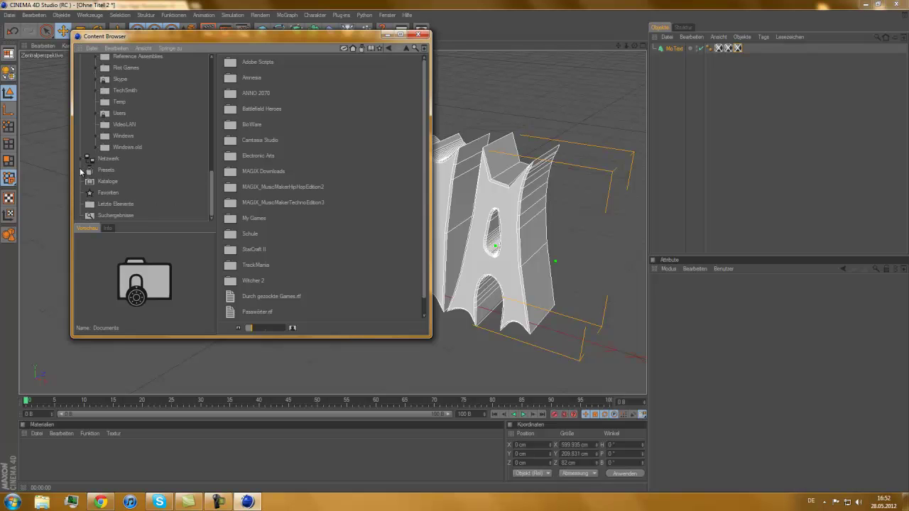
# Go through Presets > Broadcast to Natürlich > Flüssigkeiten and load the Liquid - Cola material
pyautogui.click(83, 171)
pyautogui.scroll(-3, 117, 135)
pyautogui.click(89, 80)
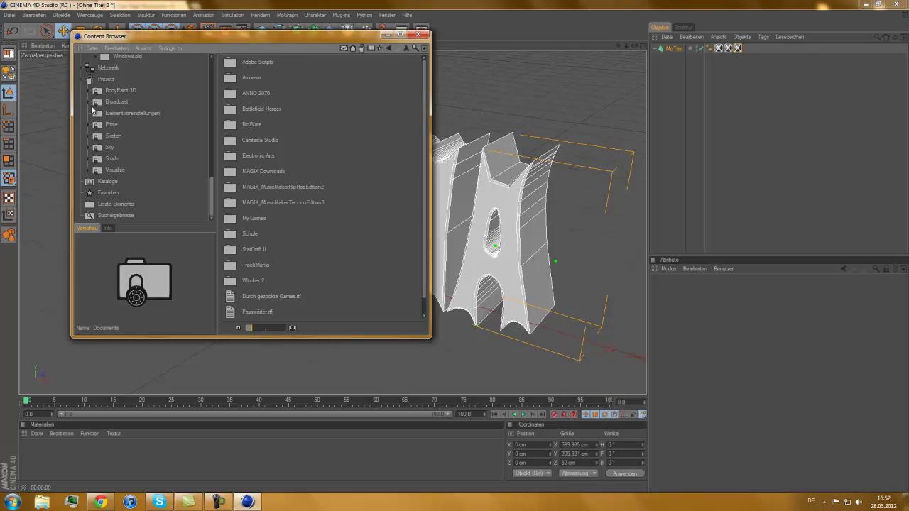
pyautogui.click(89, 103)
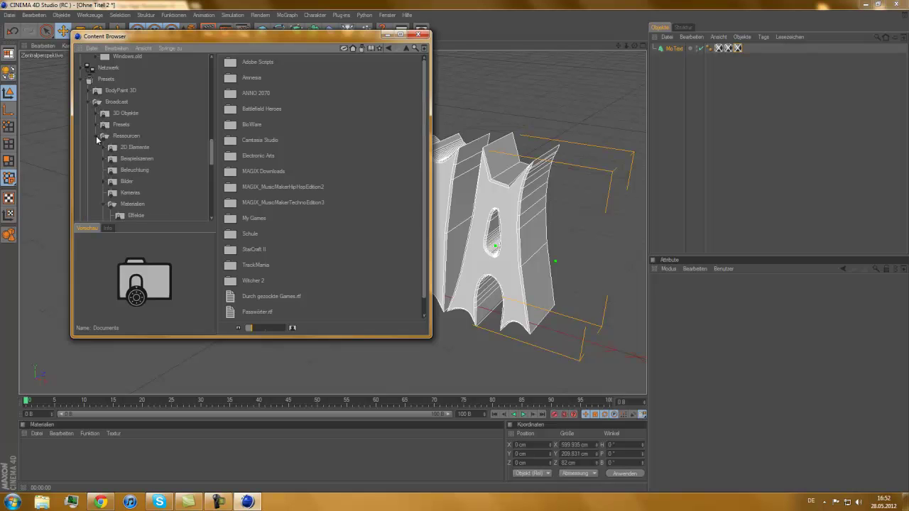
pyautogui.scroll(-2, 116, 183)
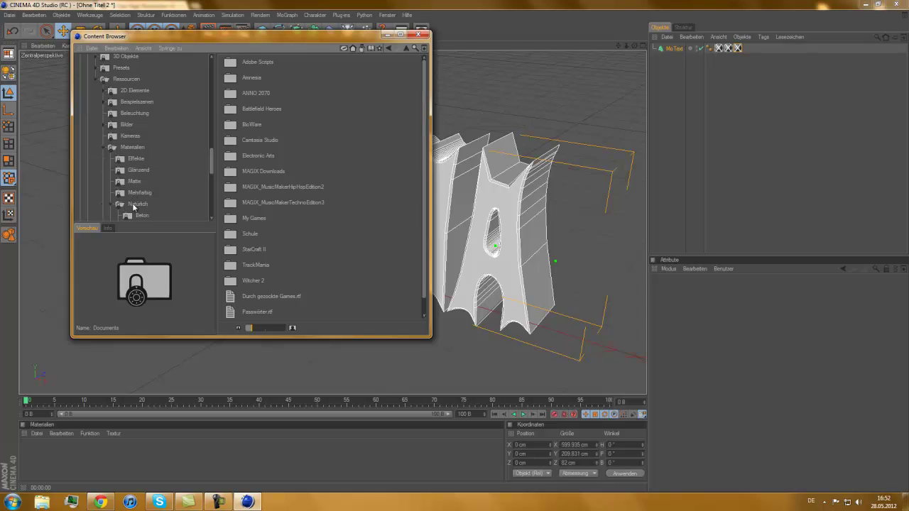
pyautogui.click(128, 202)
pyautogui.scroll(-4, 126, 209)
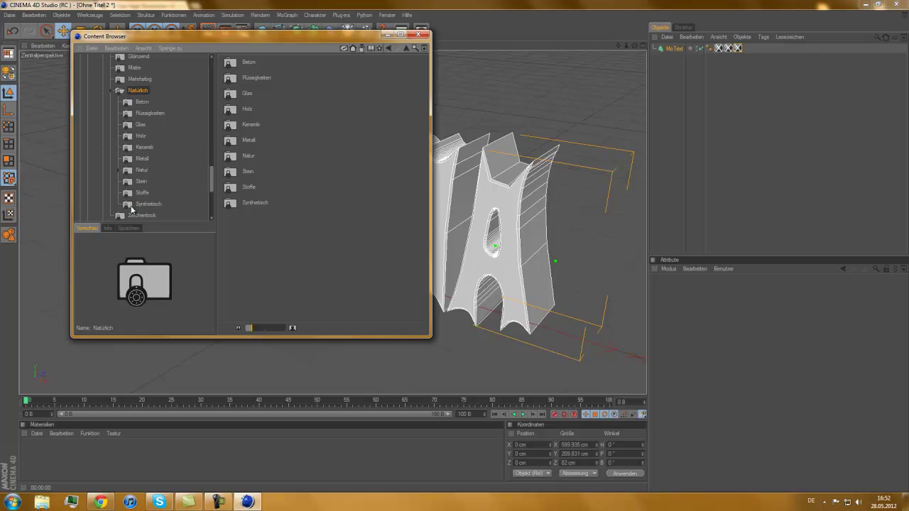
pyautogui.click(136, 114)
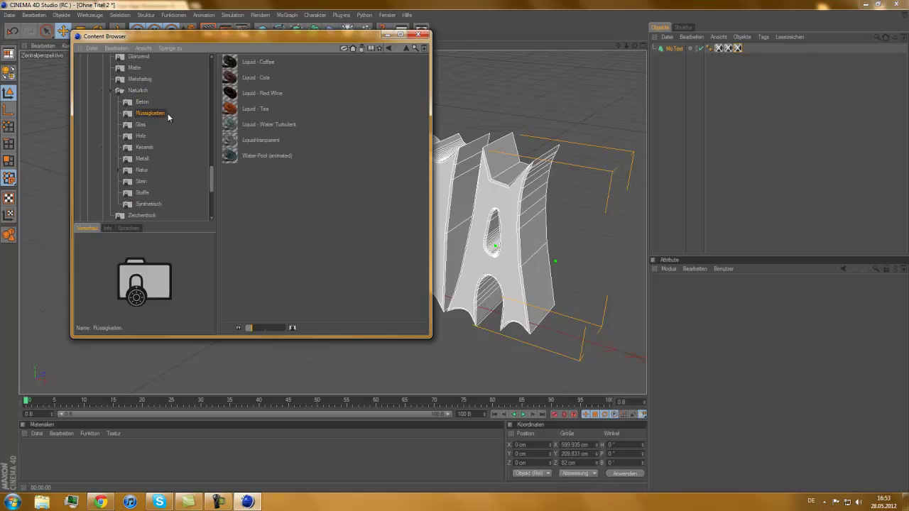
pyautogui.doubleClick(241, 79)
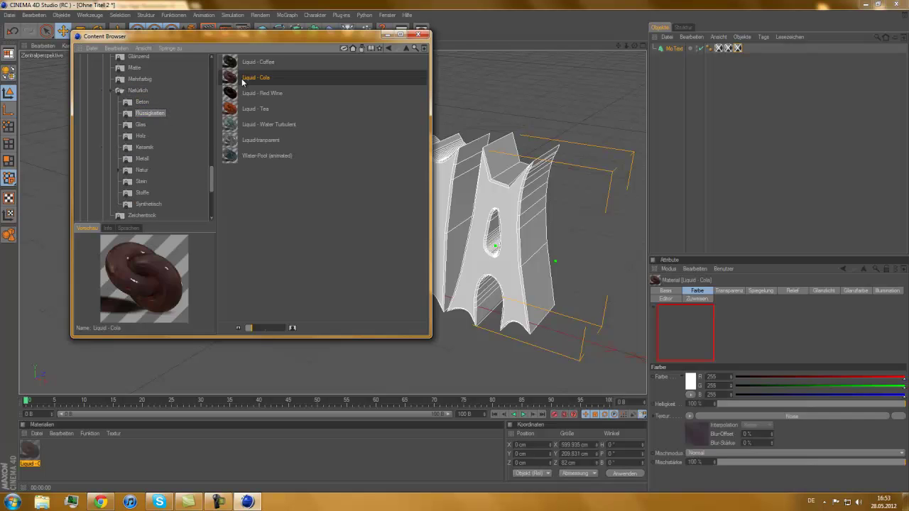
# Apply the Liquid - Cola material to the TUTORIAL text and render to preview it
pyautogui.click(387, 34)
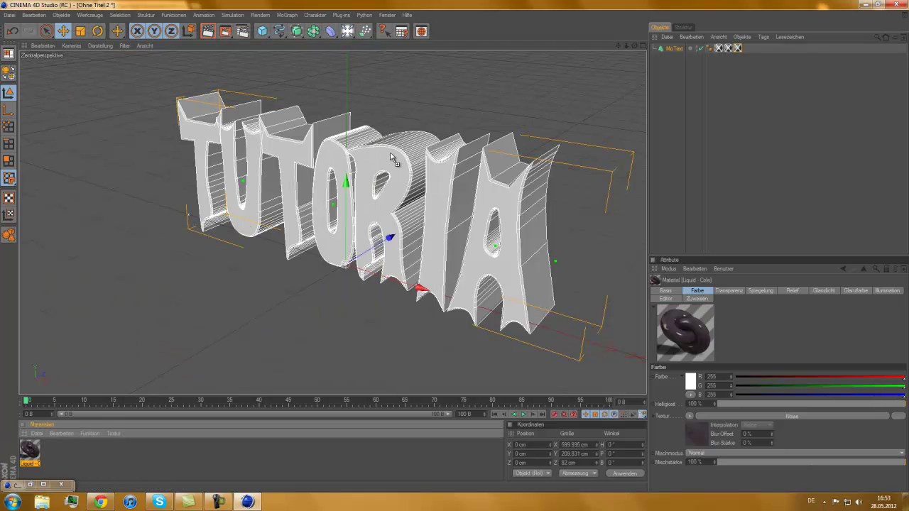
pyautogui.moveTo(30, 449); pyautogui.dragTo(389, 150)
pyautogui.click(207, 31)
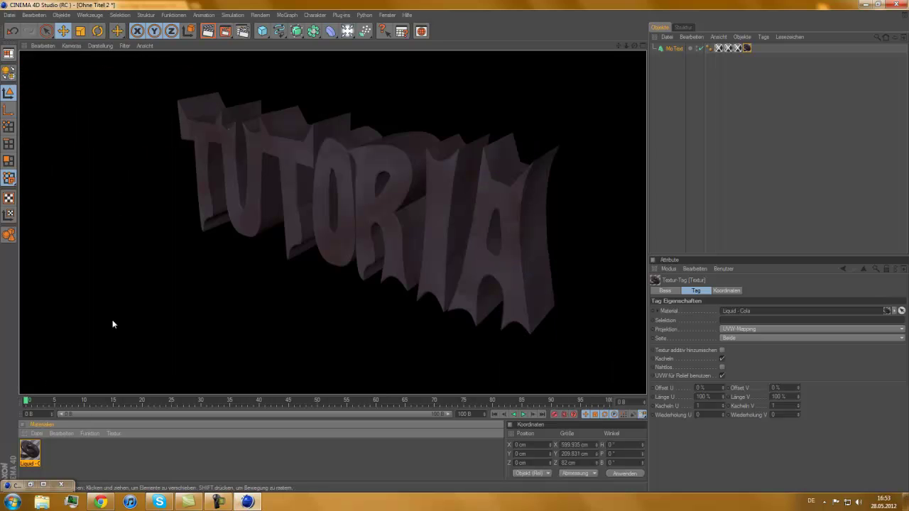
# Load the Metal-Gold-Red preset from the Metall folder and apply it to the TUTORIAL text
pyautogui.click(42, 486)
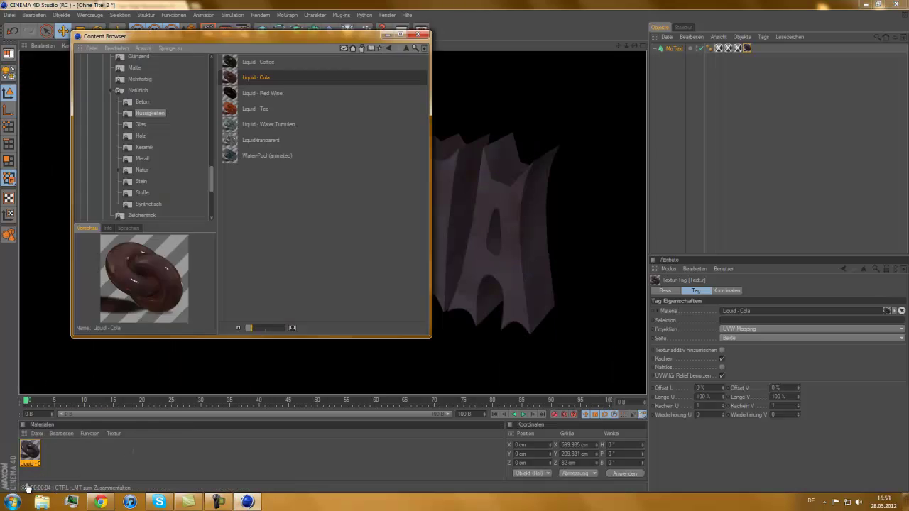
pyautogui.click(261, 140)
pyautogui.click(149, 147)
pyautogui.click(142, 158)
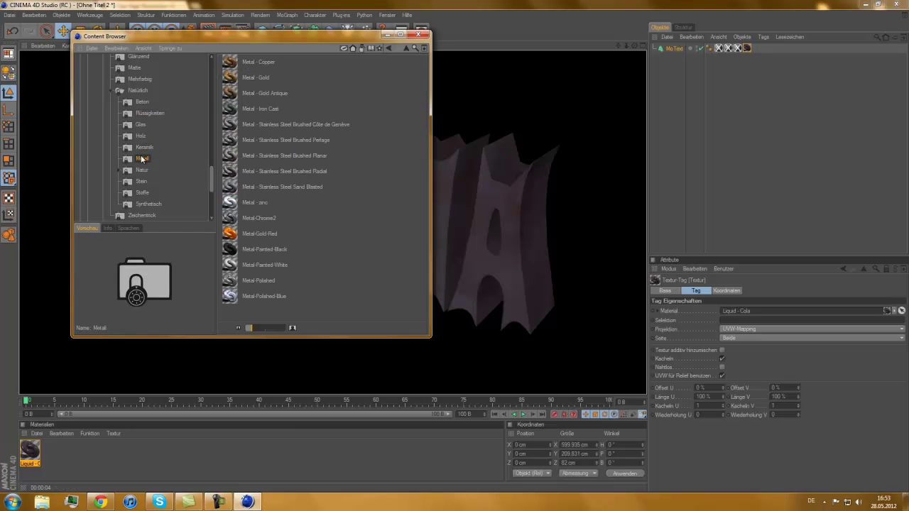
pyautogui.click(258, 141)
pyautogui.click(253, 234)
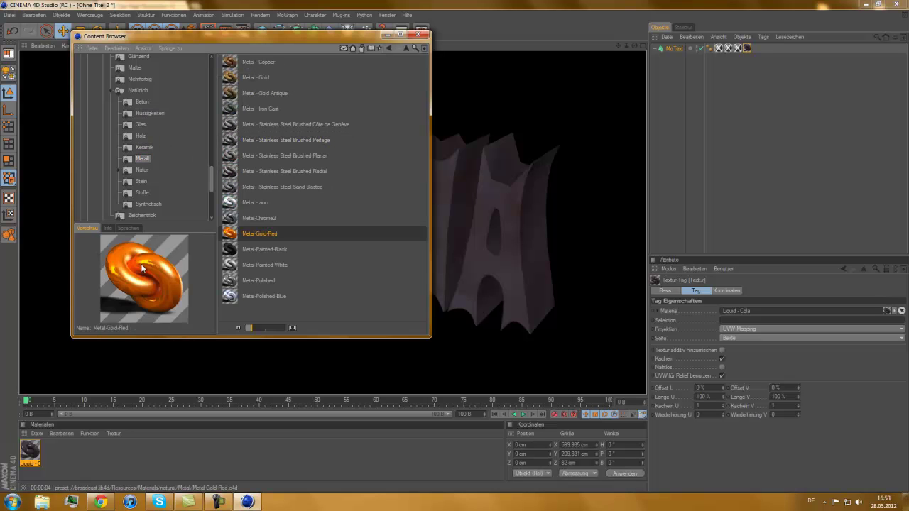
pyautogui.click(263, 297)
pyautogui.click(249, 237)
pyautogui.doubleClick(248, 234)
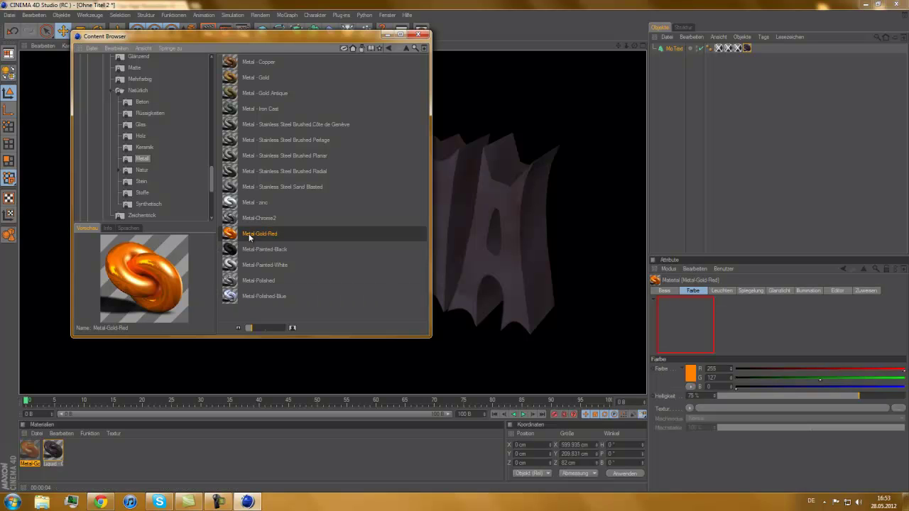
pyautogui.click(418, 34)
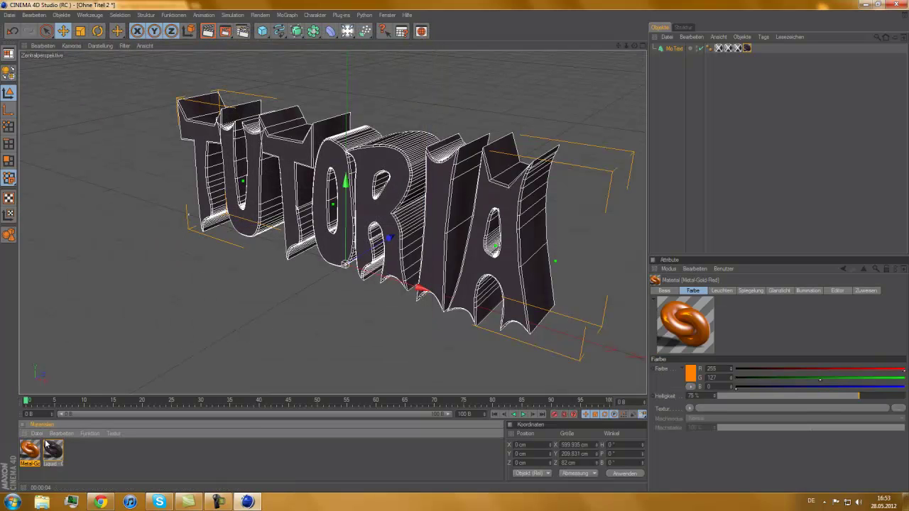
pyautogui.moveTo(30, 448); pyautogui.dragTo(283, 178)
# Render the view to show the TUTORIAL text as glossy orange Metal-Gold-Red metal
pyautogui.click(207, 31)
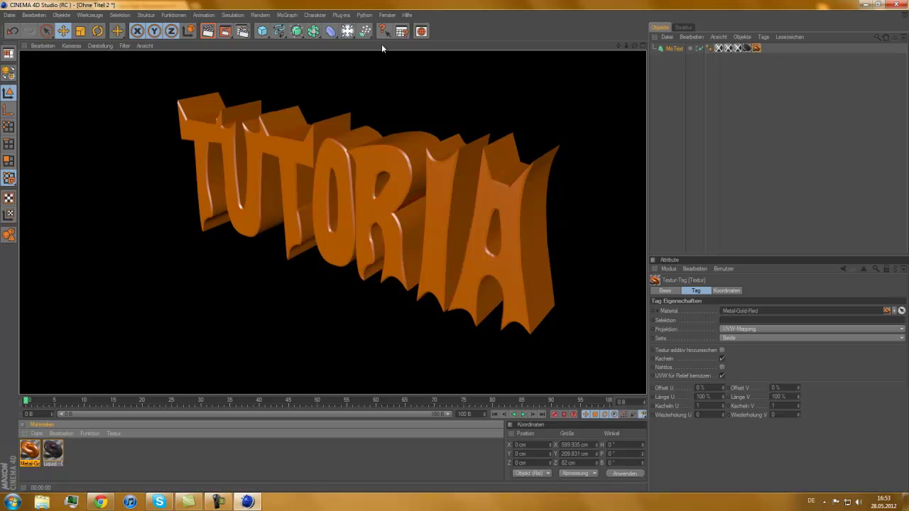
pyautogui.click(220, 501)
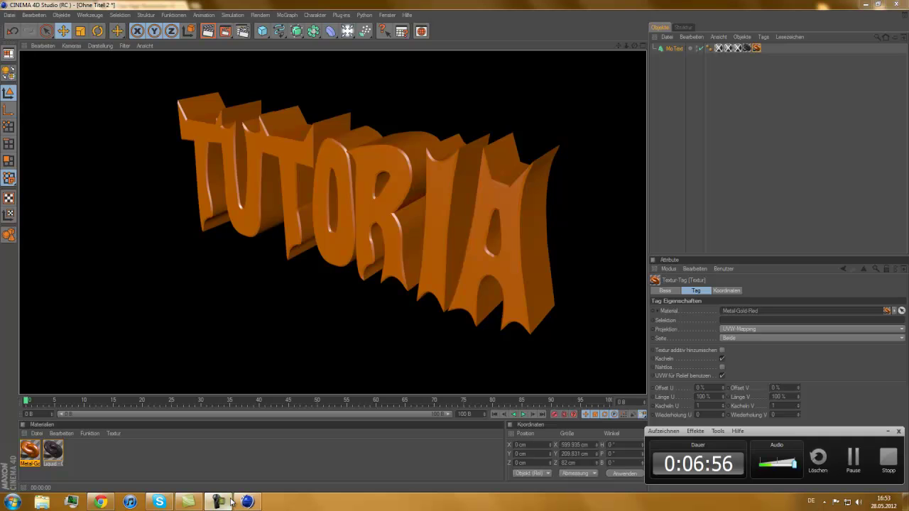